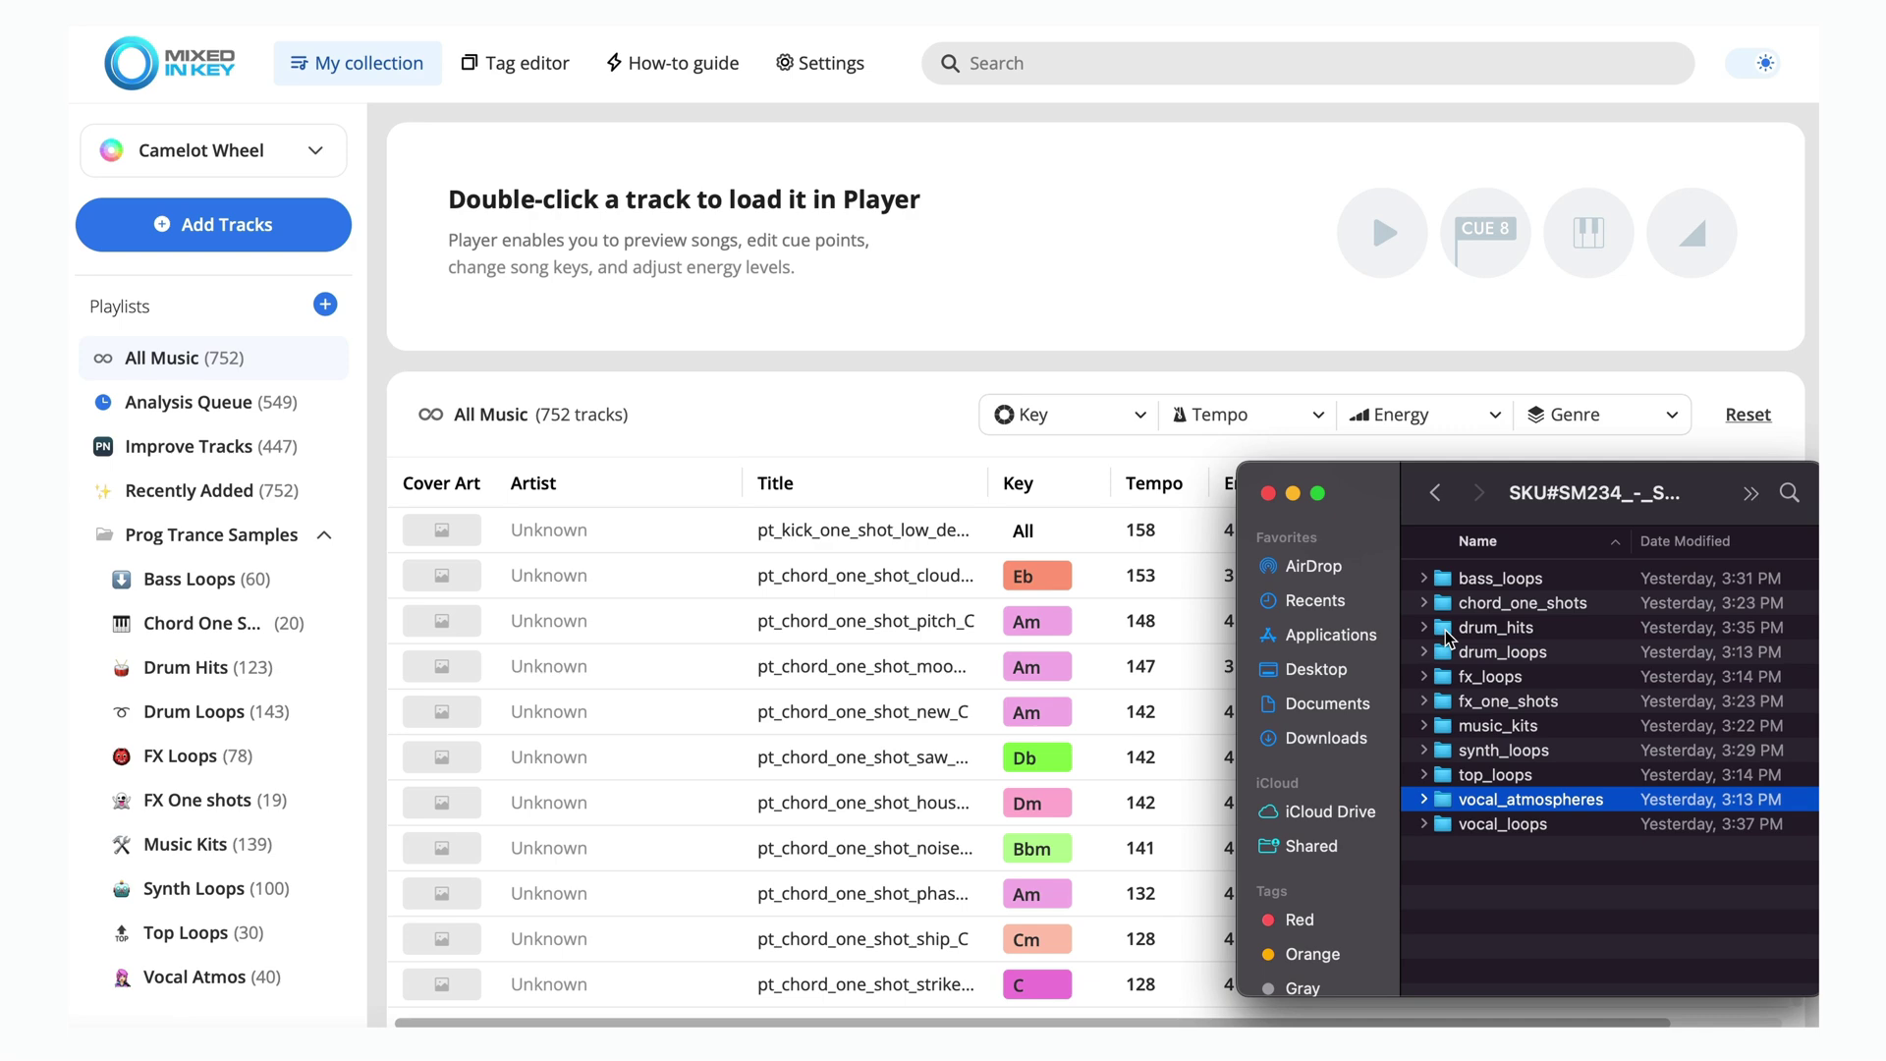
Review the tag writing, DJ software integration, file renaming and key notation settings
{"action": "left_click", "coordinate": [829, 64]}
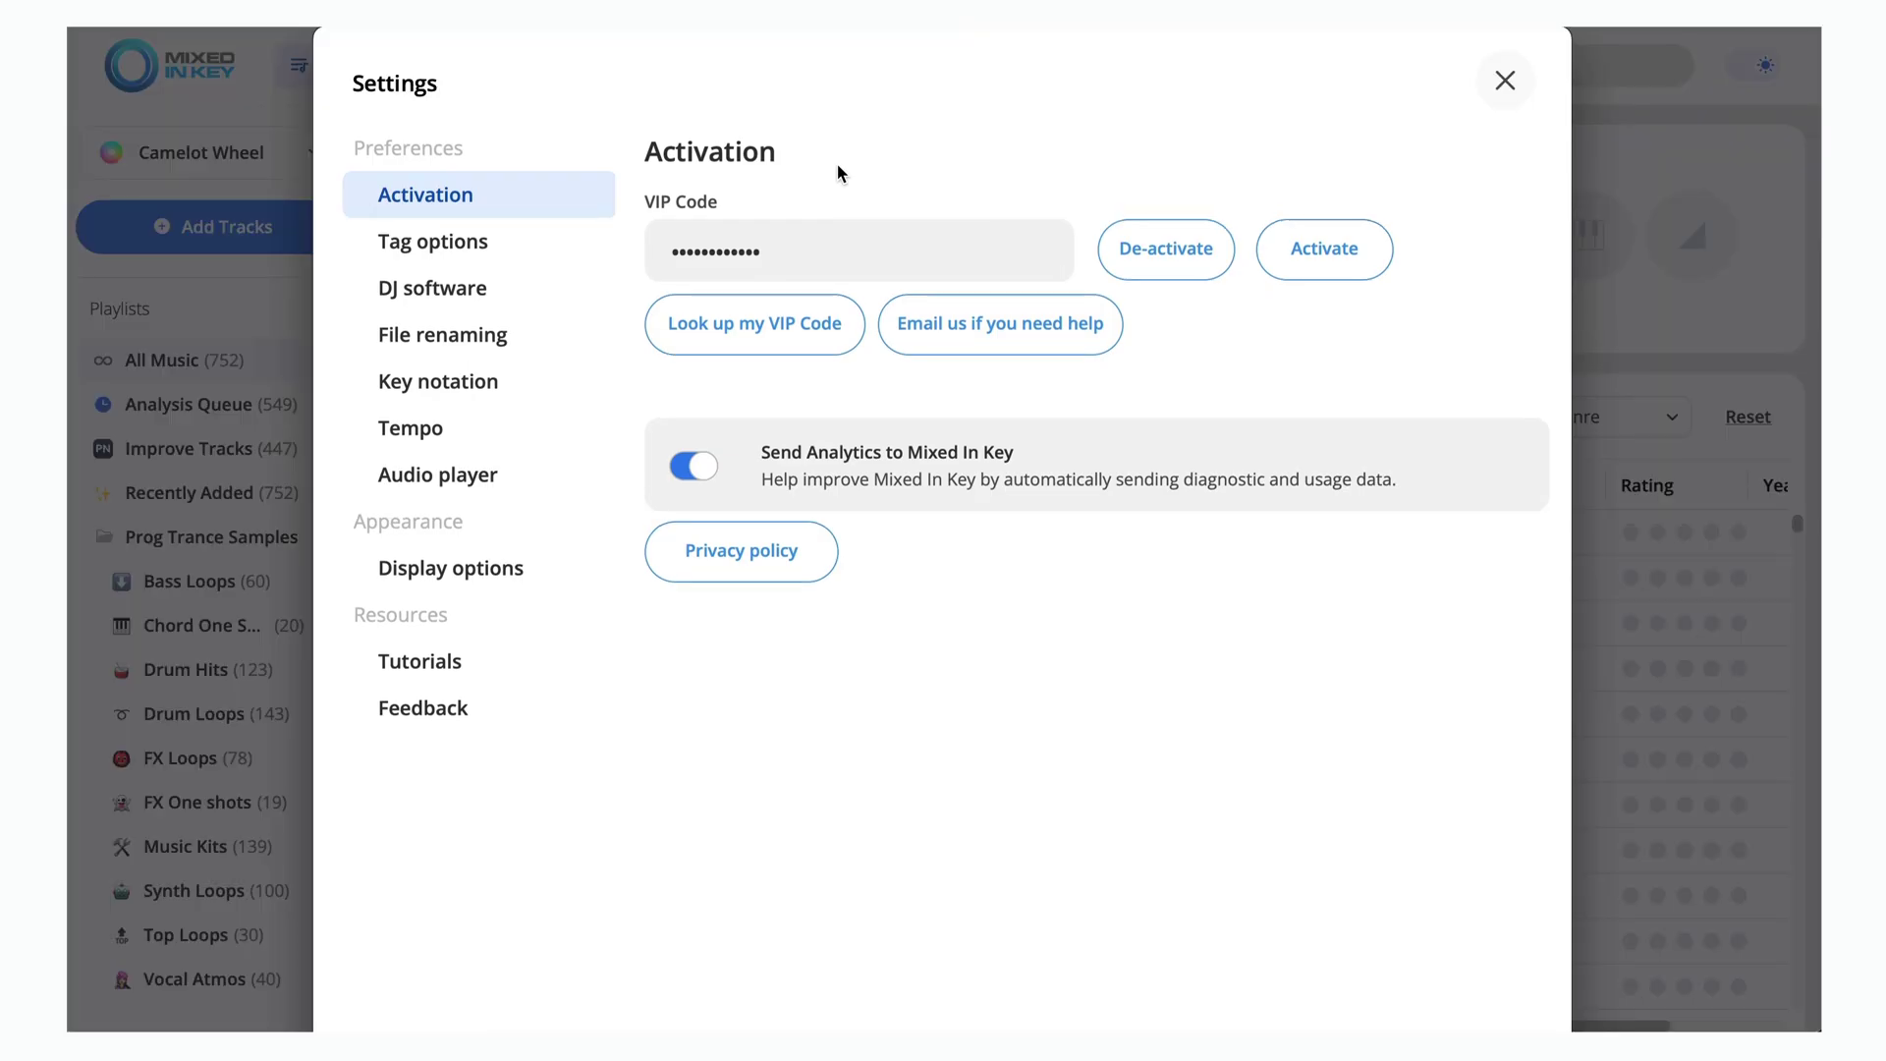
{"action": "left_click", "coordinate": [461, 246]}
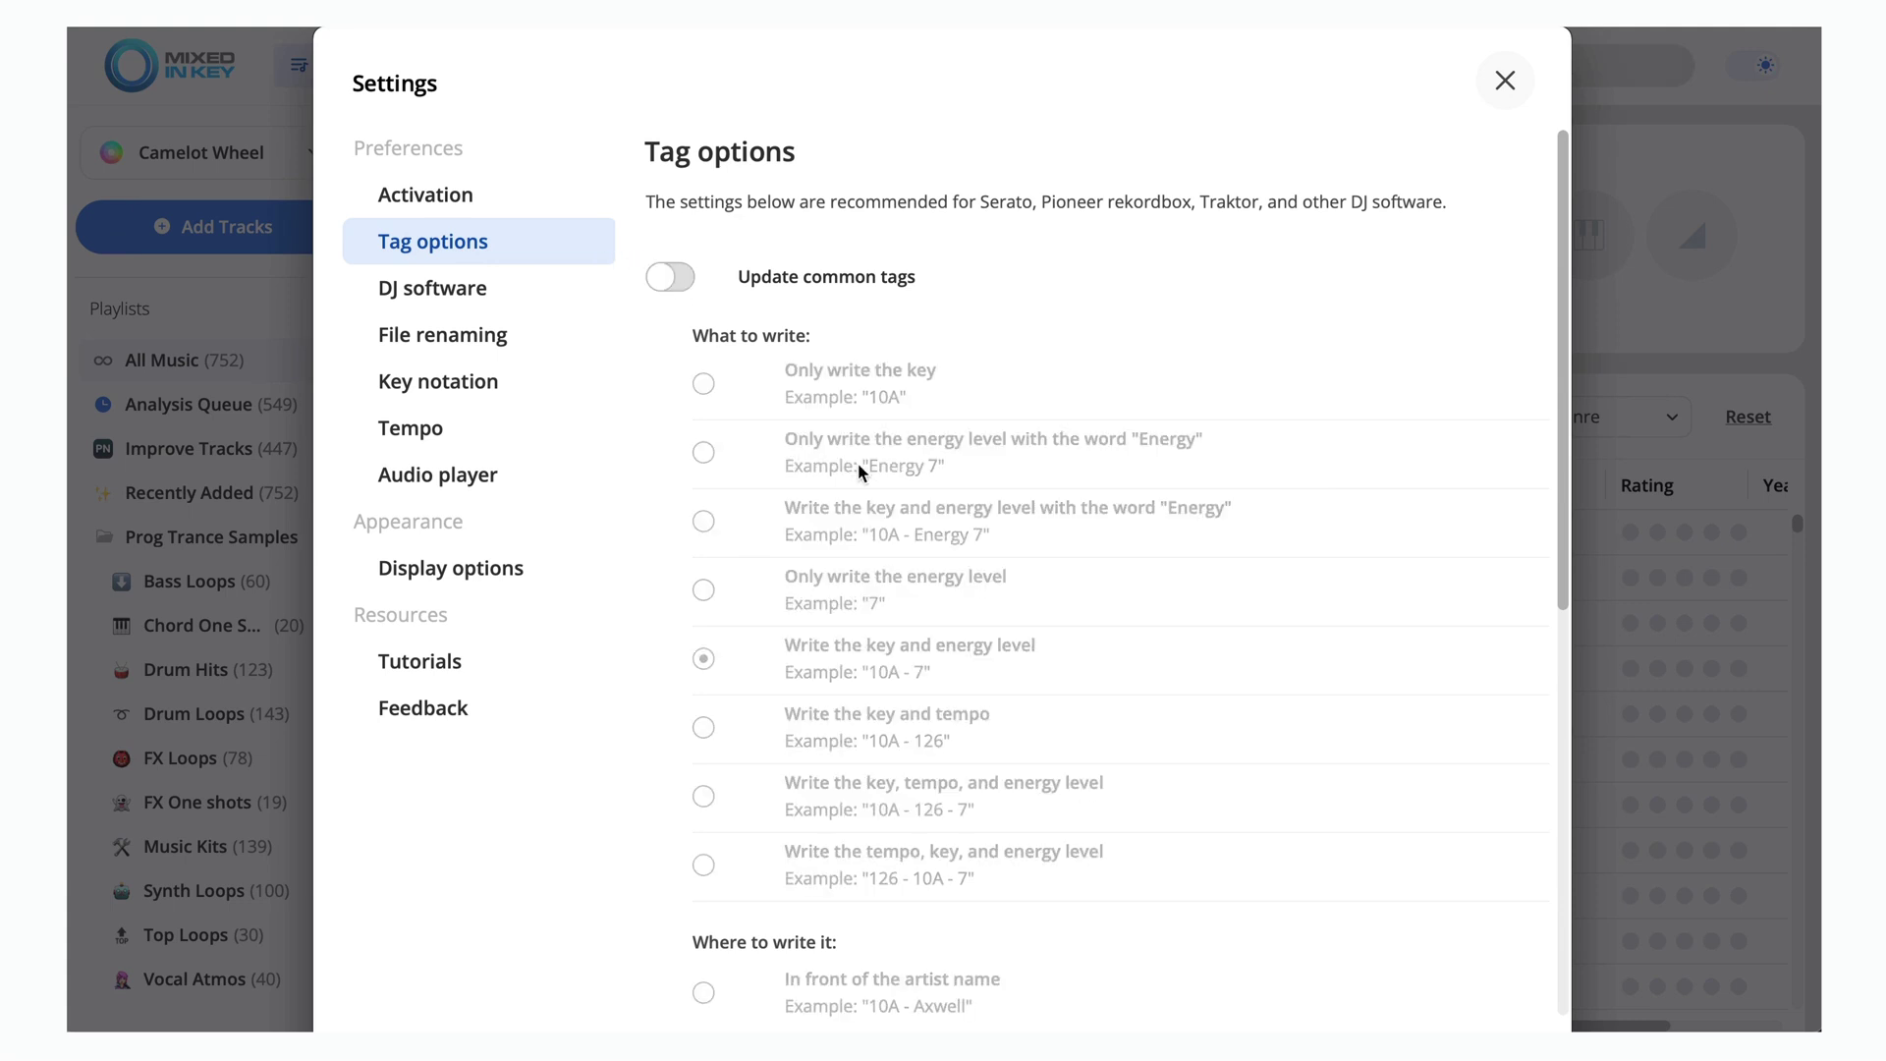
{"action": "scroll", "coordinate": [858, 462], "scroll_direction": "down", "scroll_amount": 4}
{"action": "scroll", "coordinate": [858, 463], "scroll_direction": "down", "scroll_amount": 1}
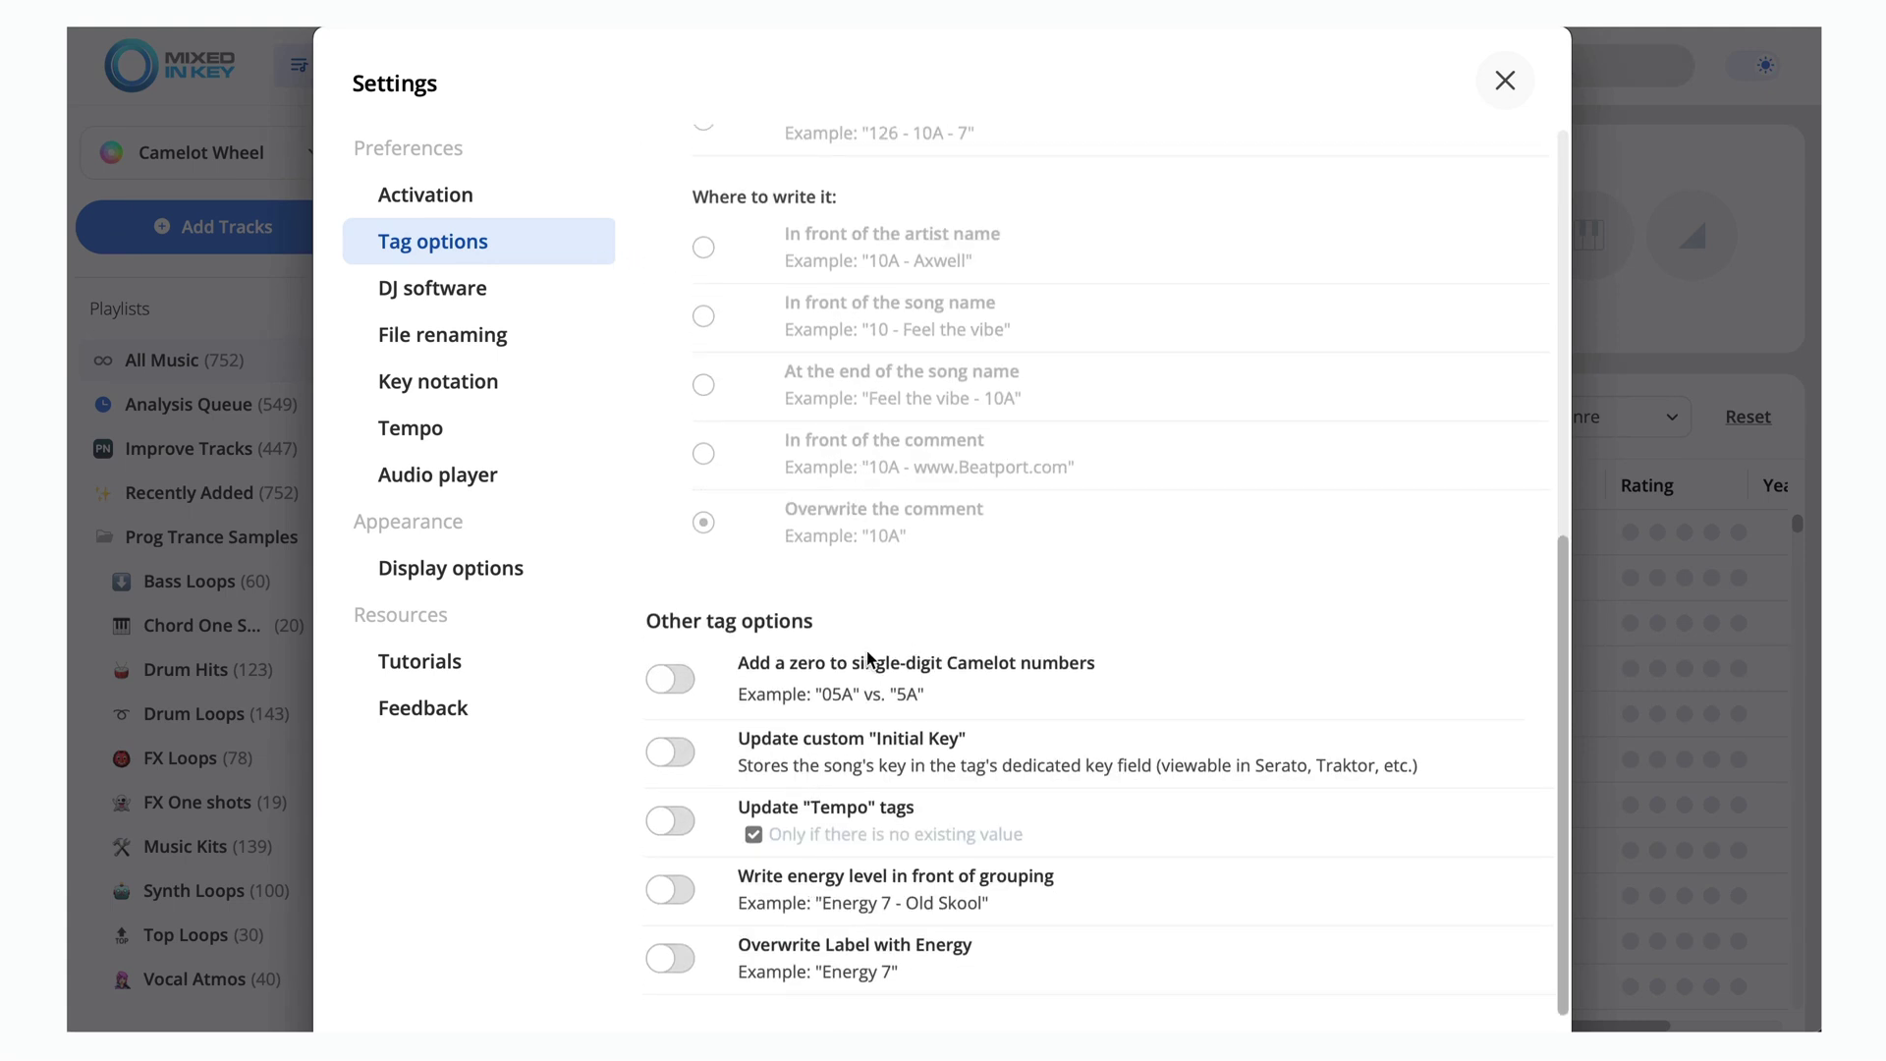
{"action": "left_click", "coordinate": [522, 290]}
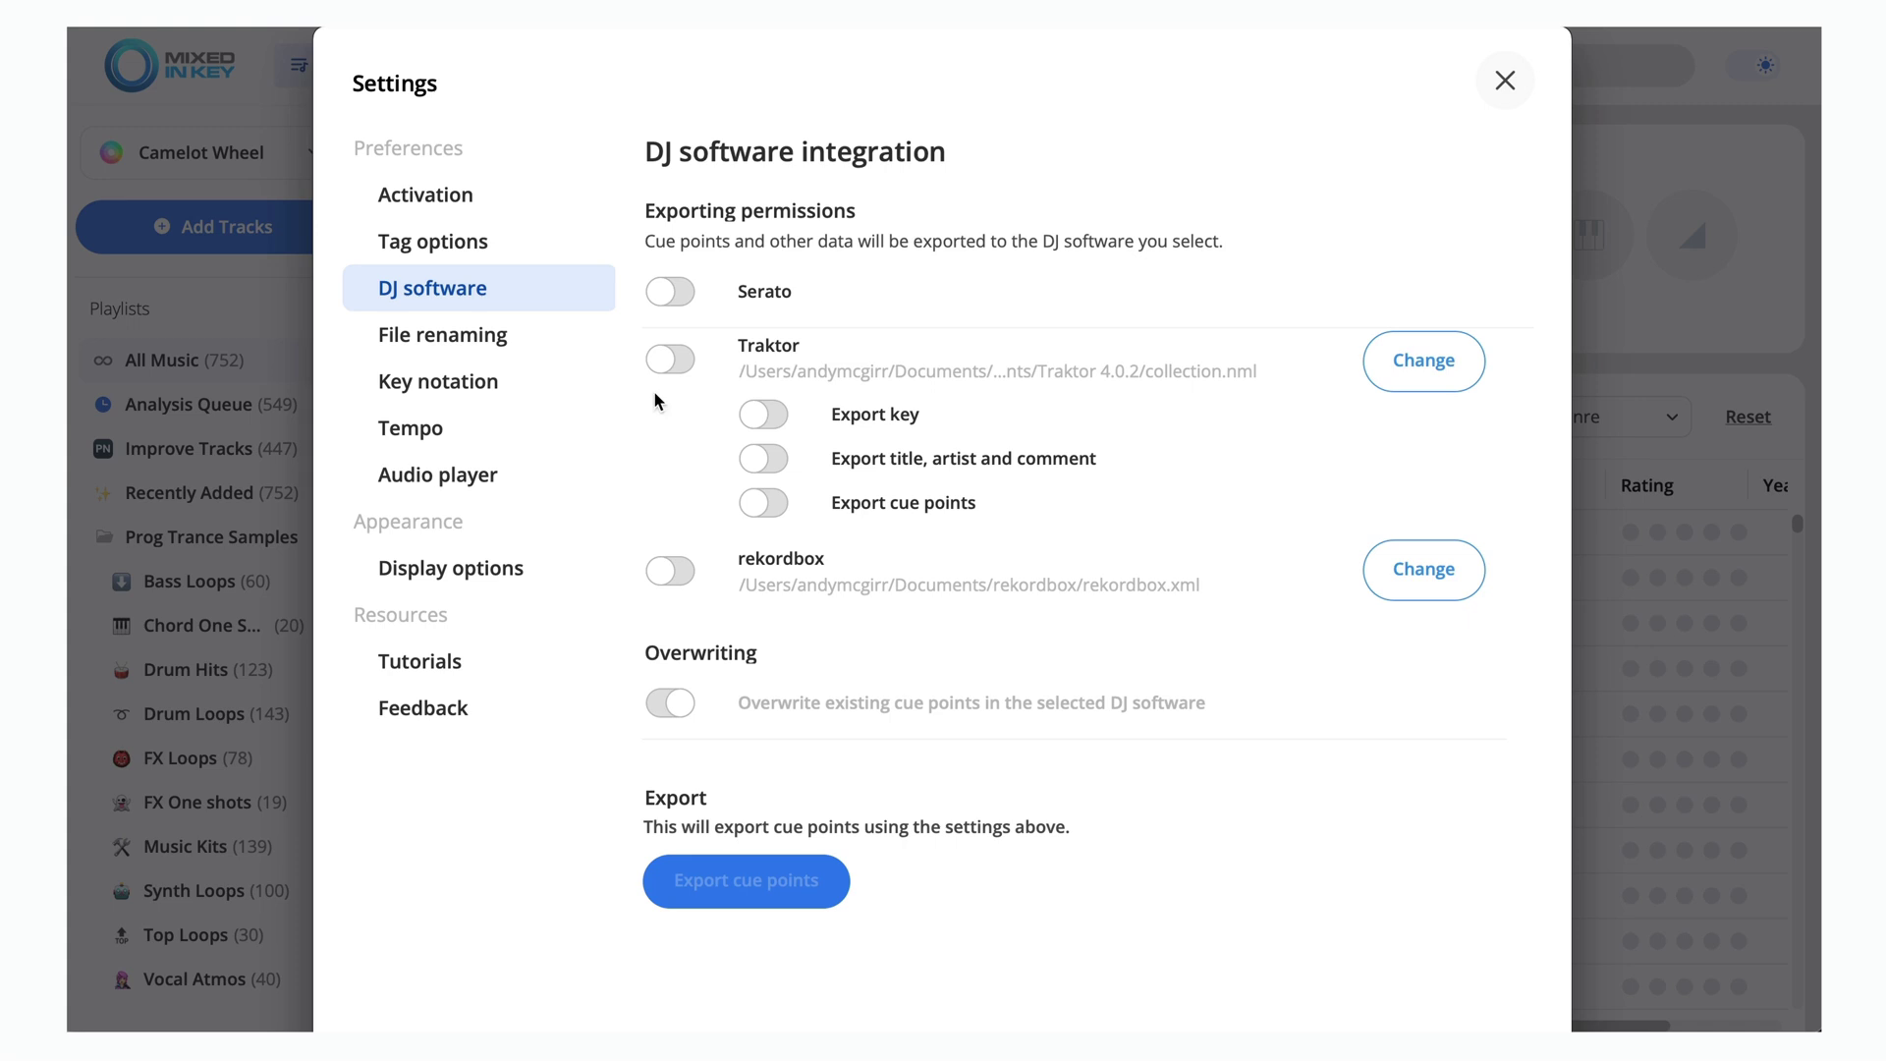
{"action": "left_click", "coordinate": [452, 336]}
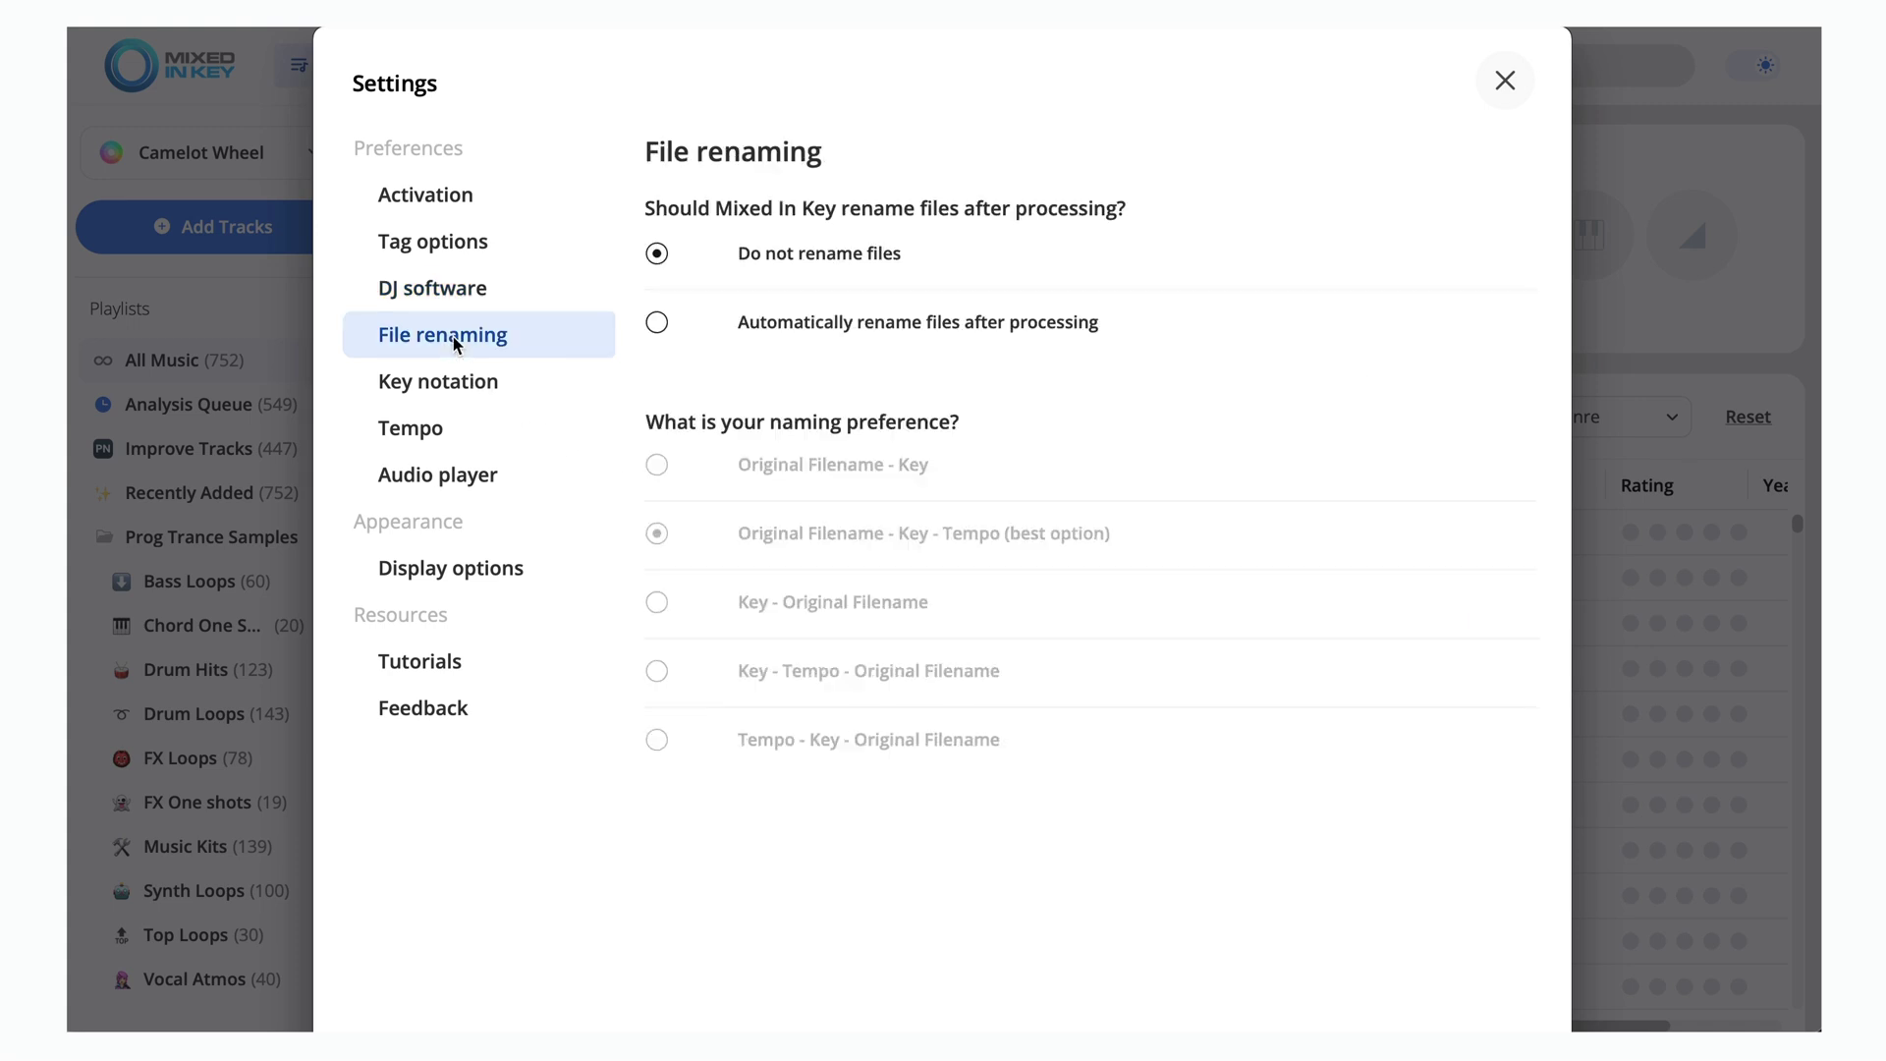
{"action": "left_click", "coordinate": [431, 386]}
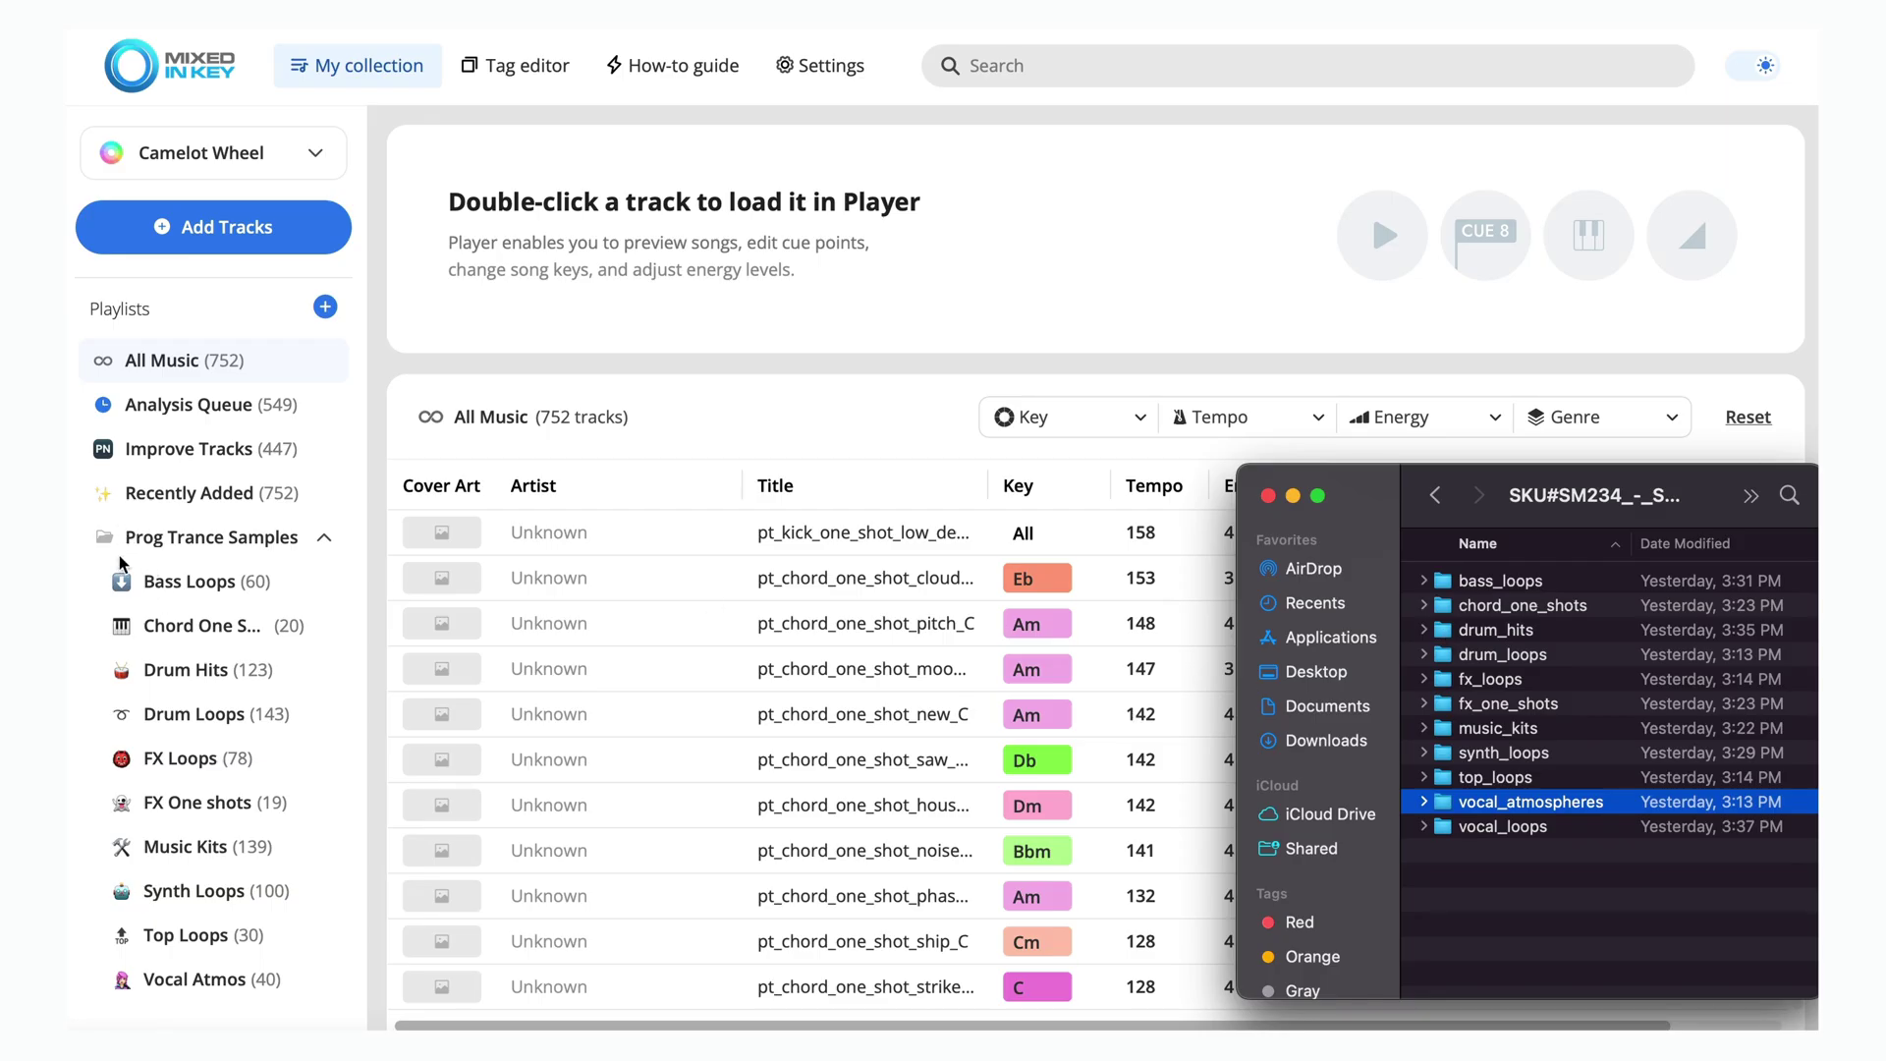
Add a Vocal Loops playlist with a skin-toned singer emoji under Prog Trance Samples
{"action": "left_click", "coordinate": [331, 306]}
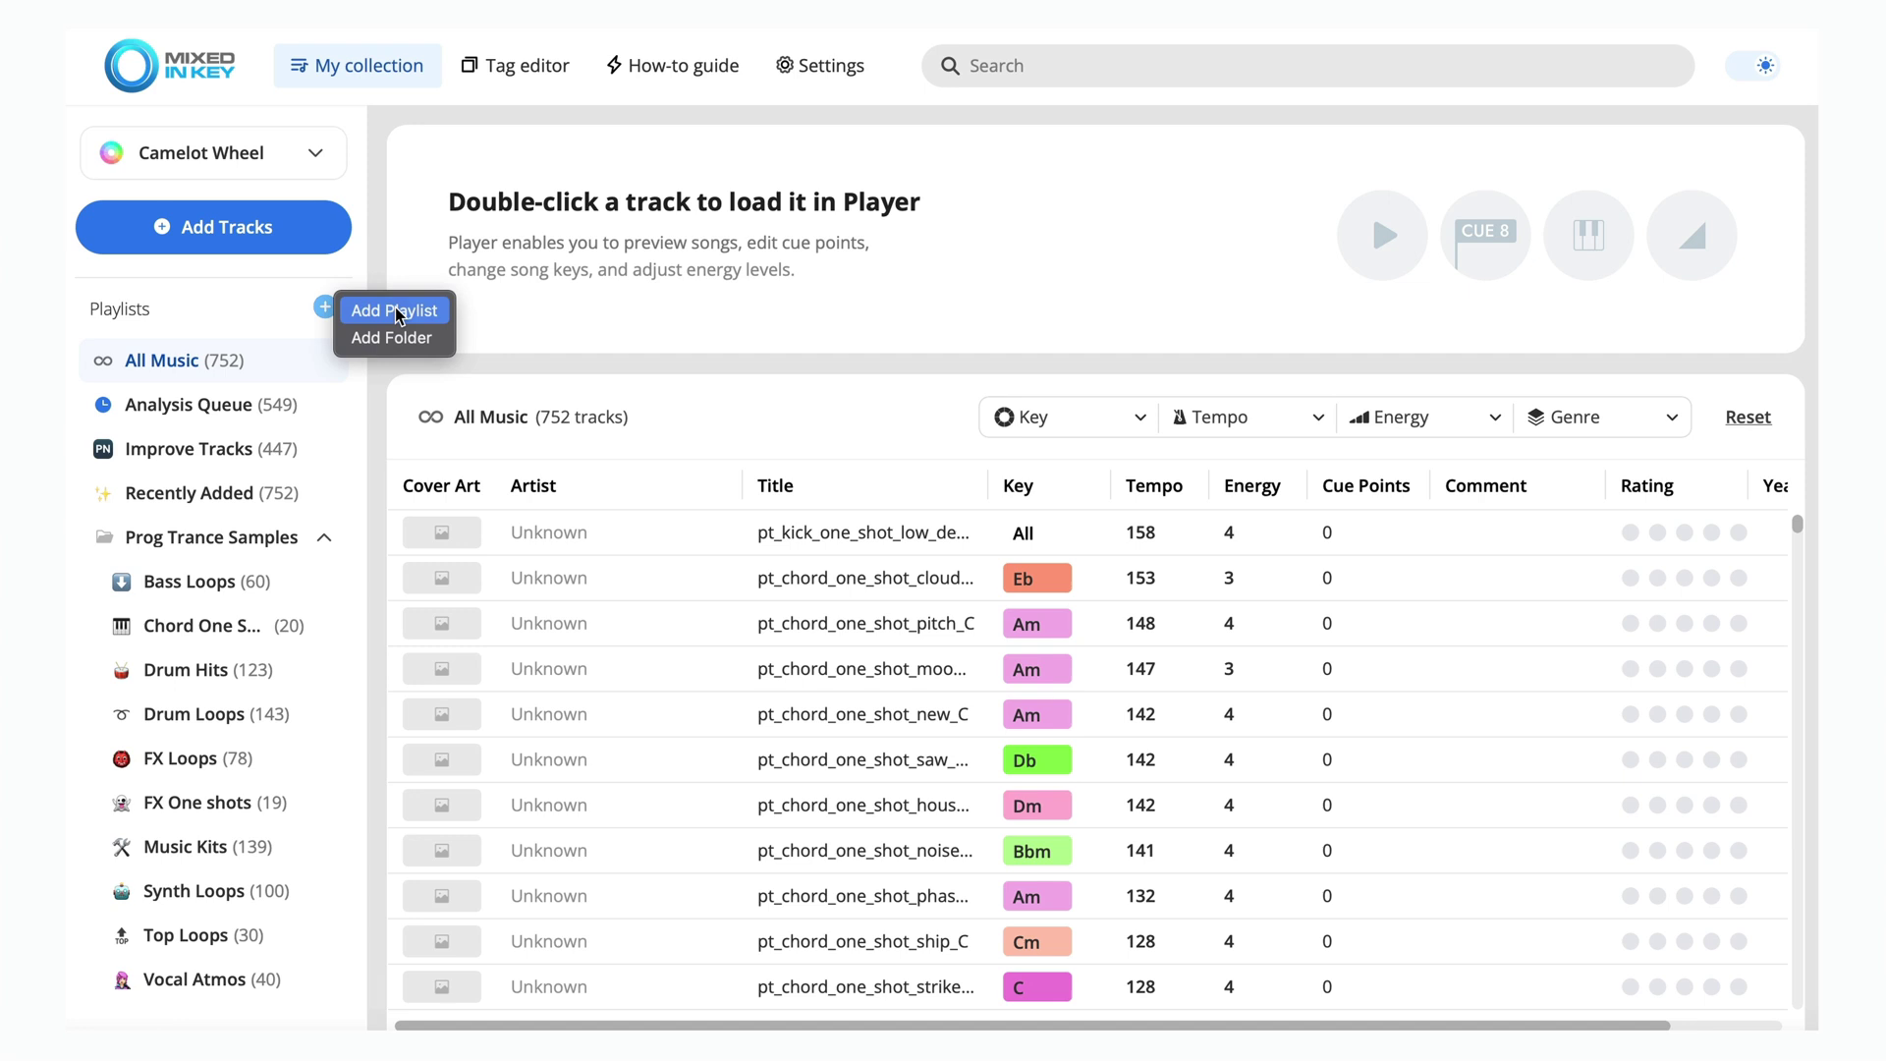
{"action": "right_click", "coordinate": [230, 540]}
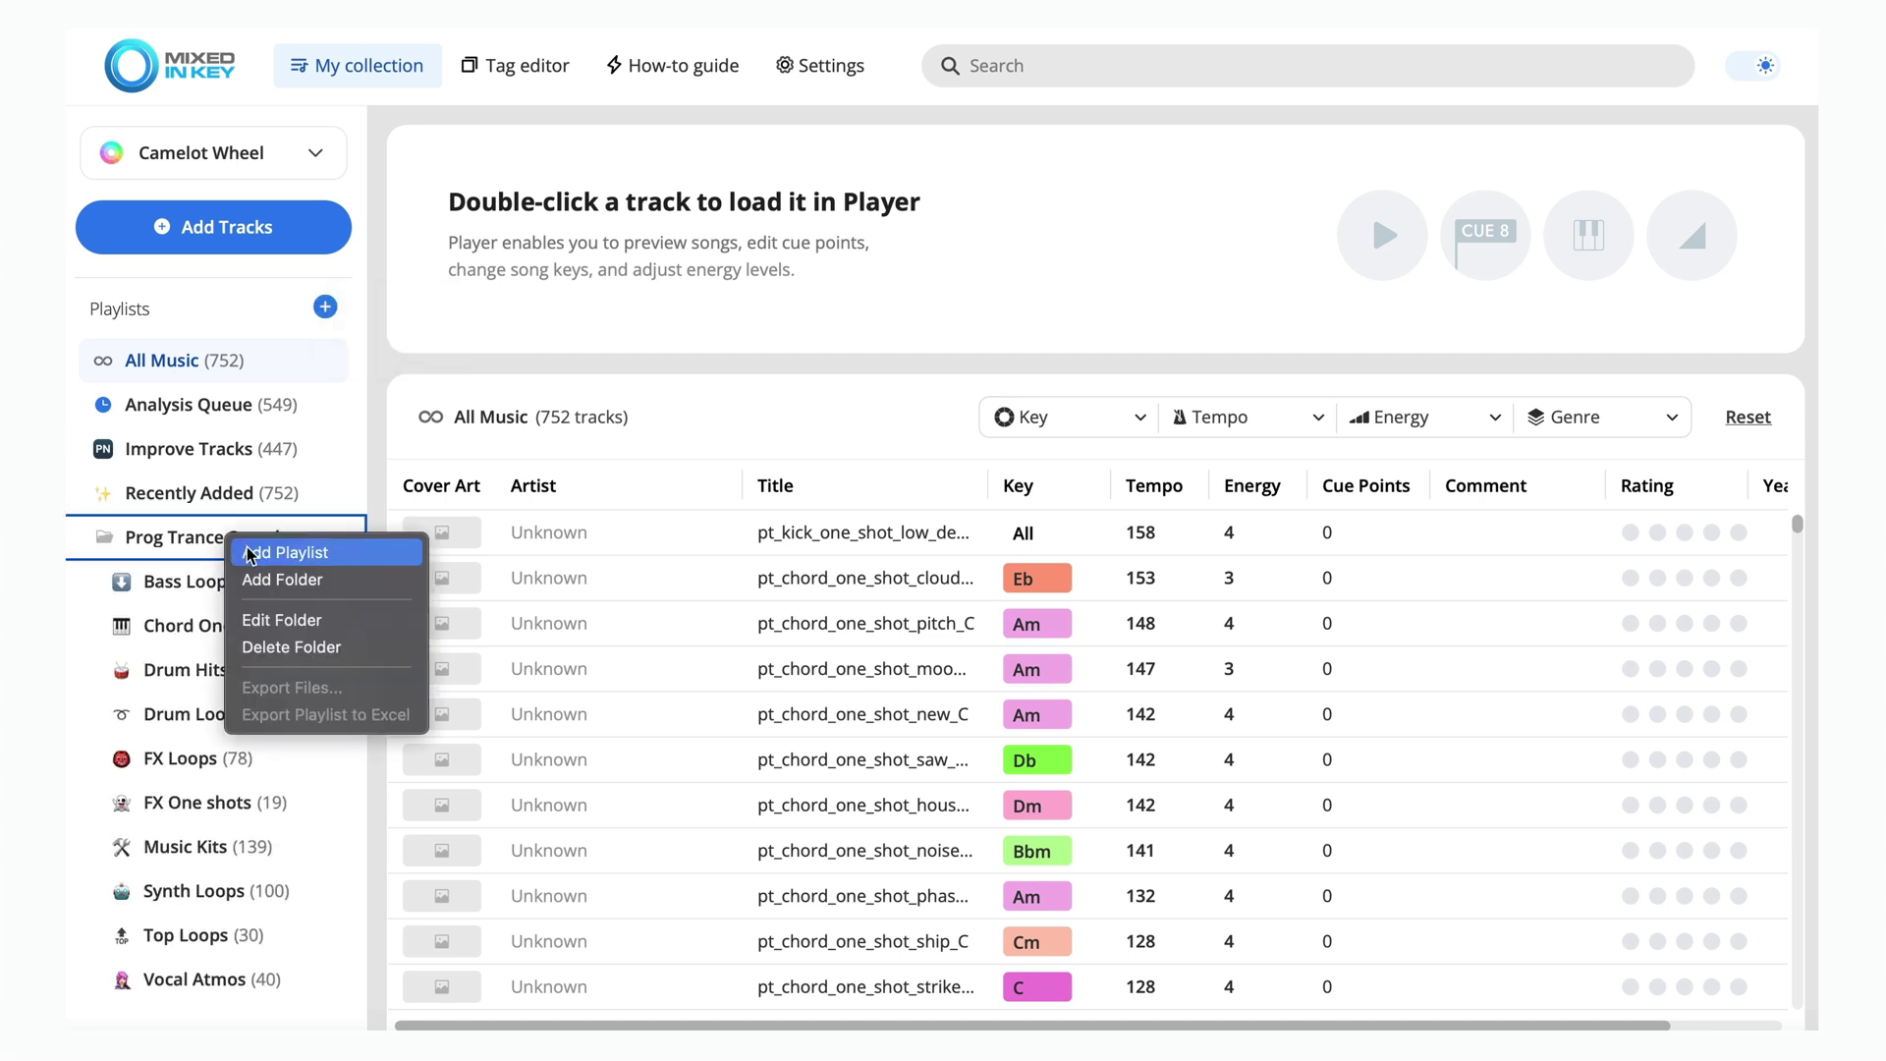
{"action": "left_click", "coordinate": [249, 554]}
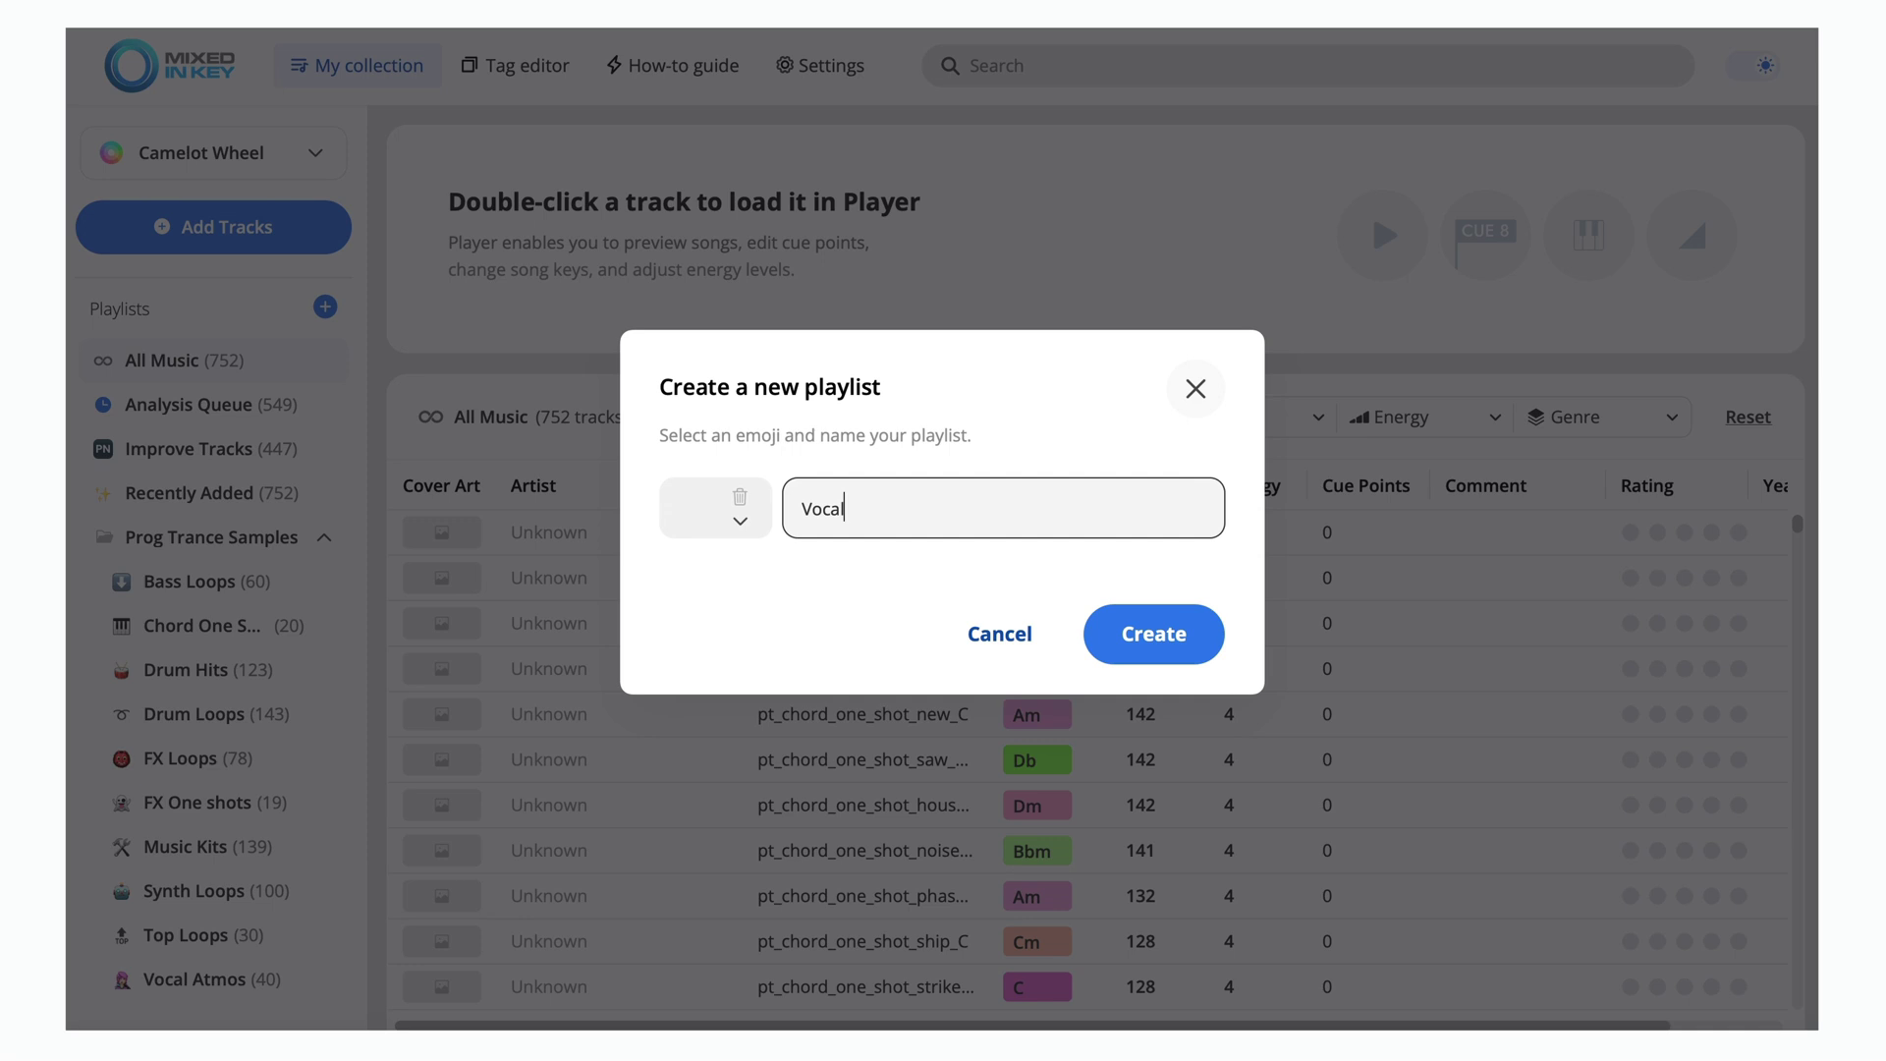
{"action": "left_click", "coordinate": [741, 525]}
{"action": "type", "text": "voc"}
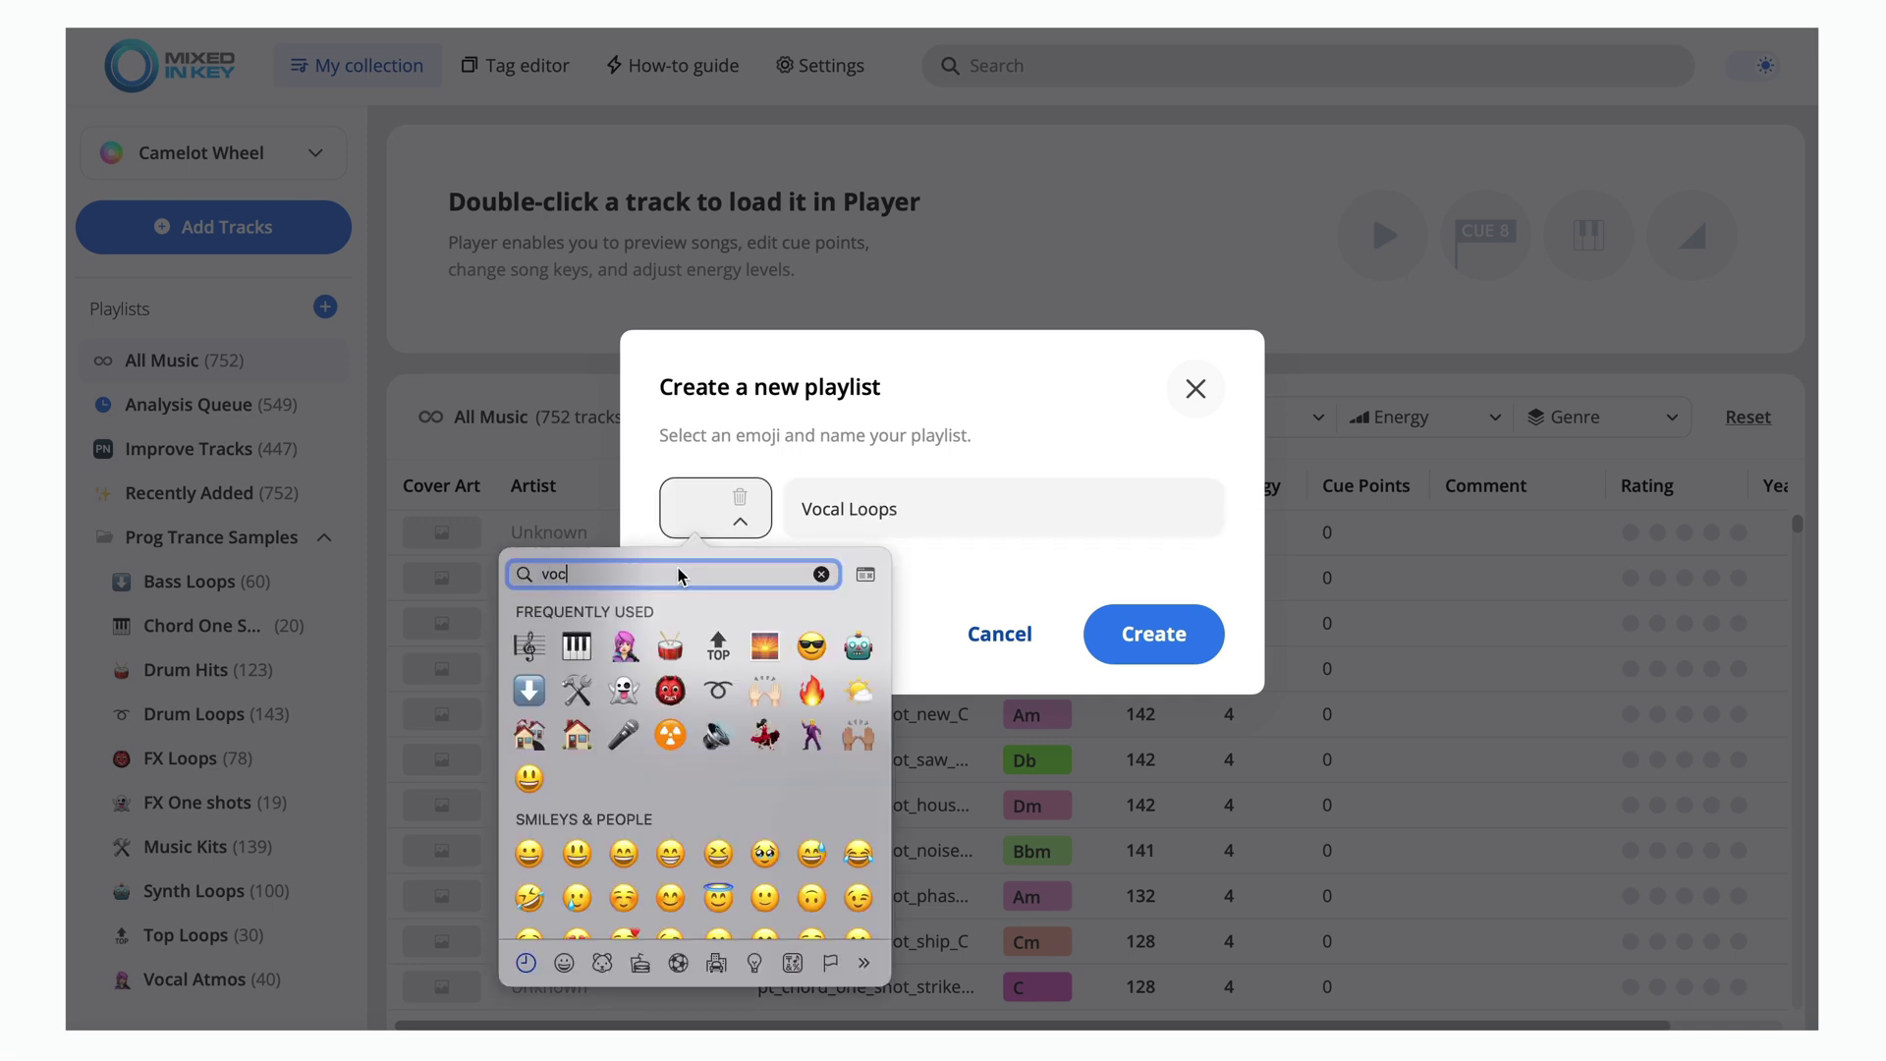
{"action": "type", "text": "al"}
{"action": "left_click", "coordinate": [582, 625]}
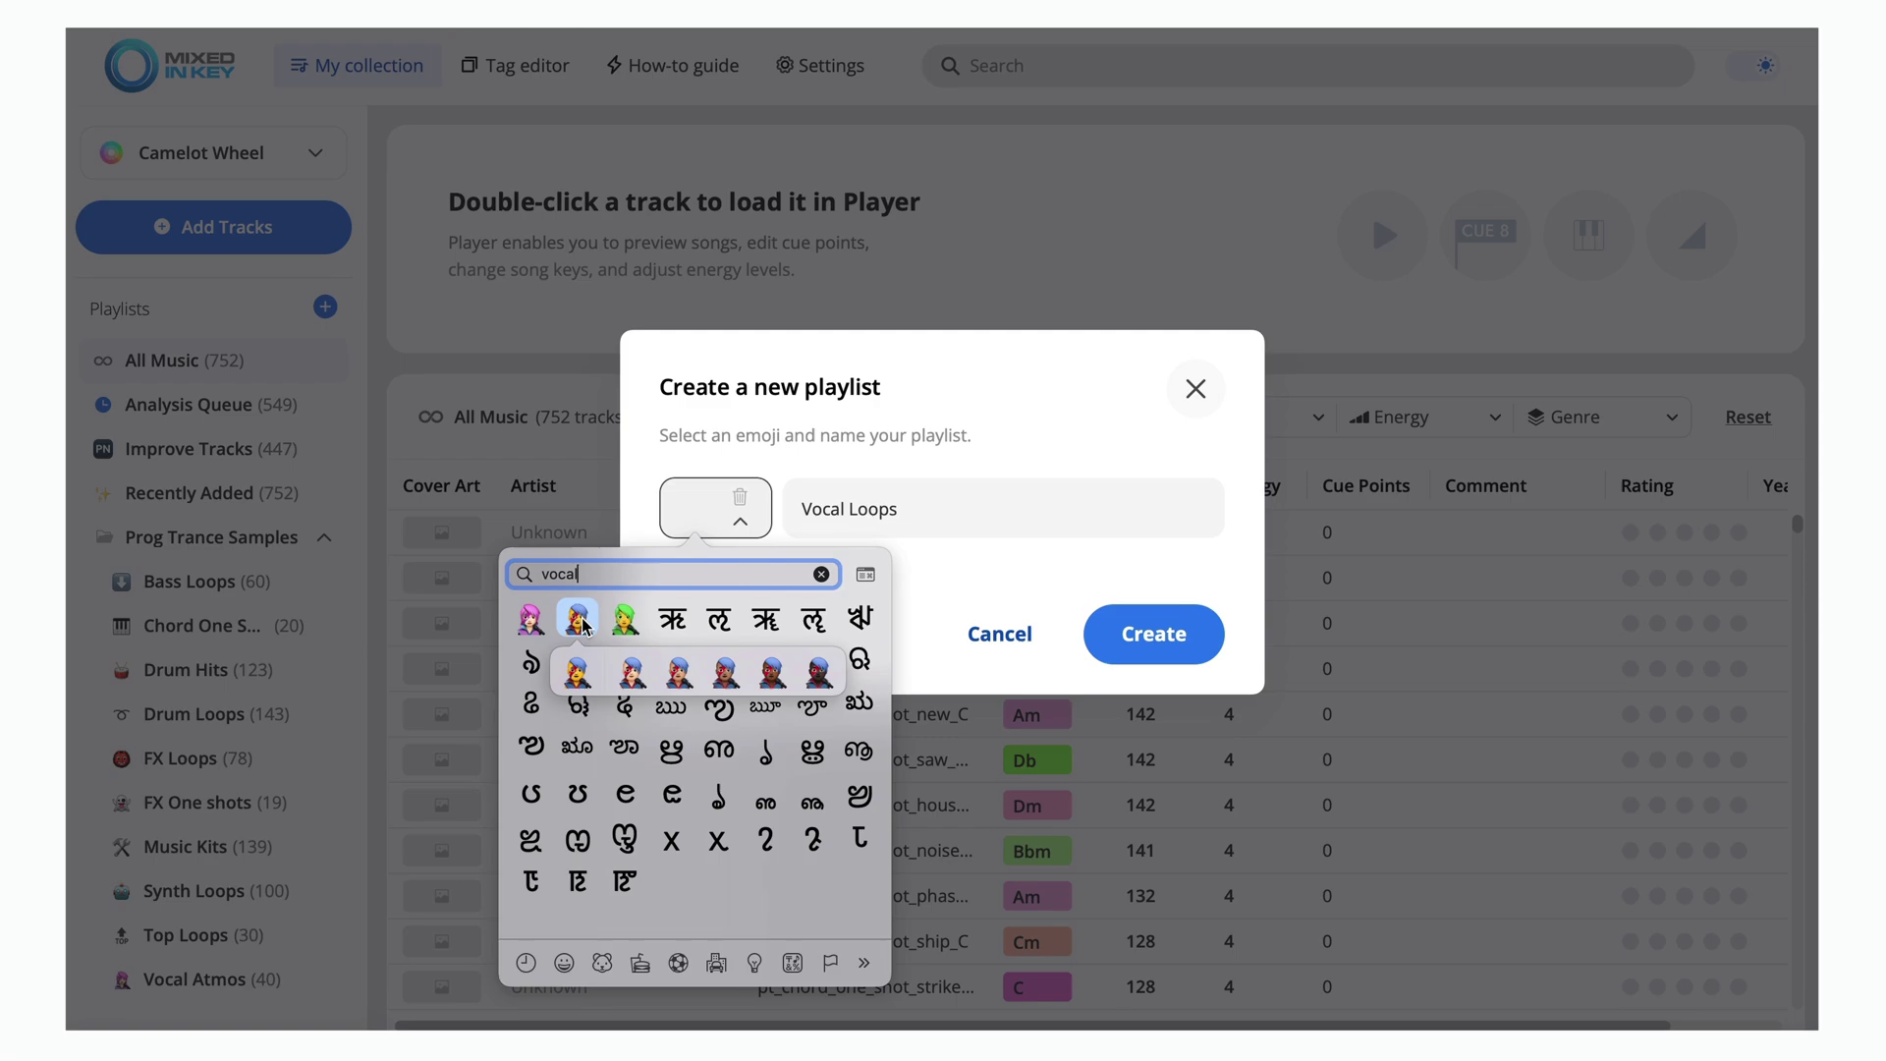
{"action": "left_click", "coordinate": [578, 674]}
{"action": "left_click", "coordinate": [1142, 642]}
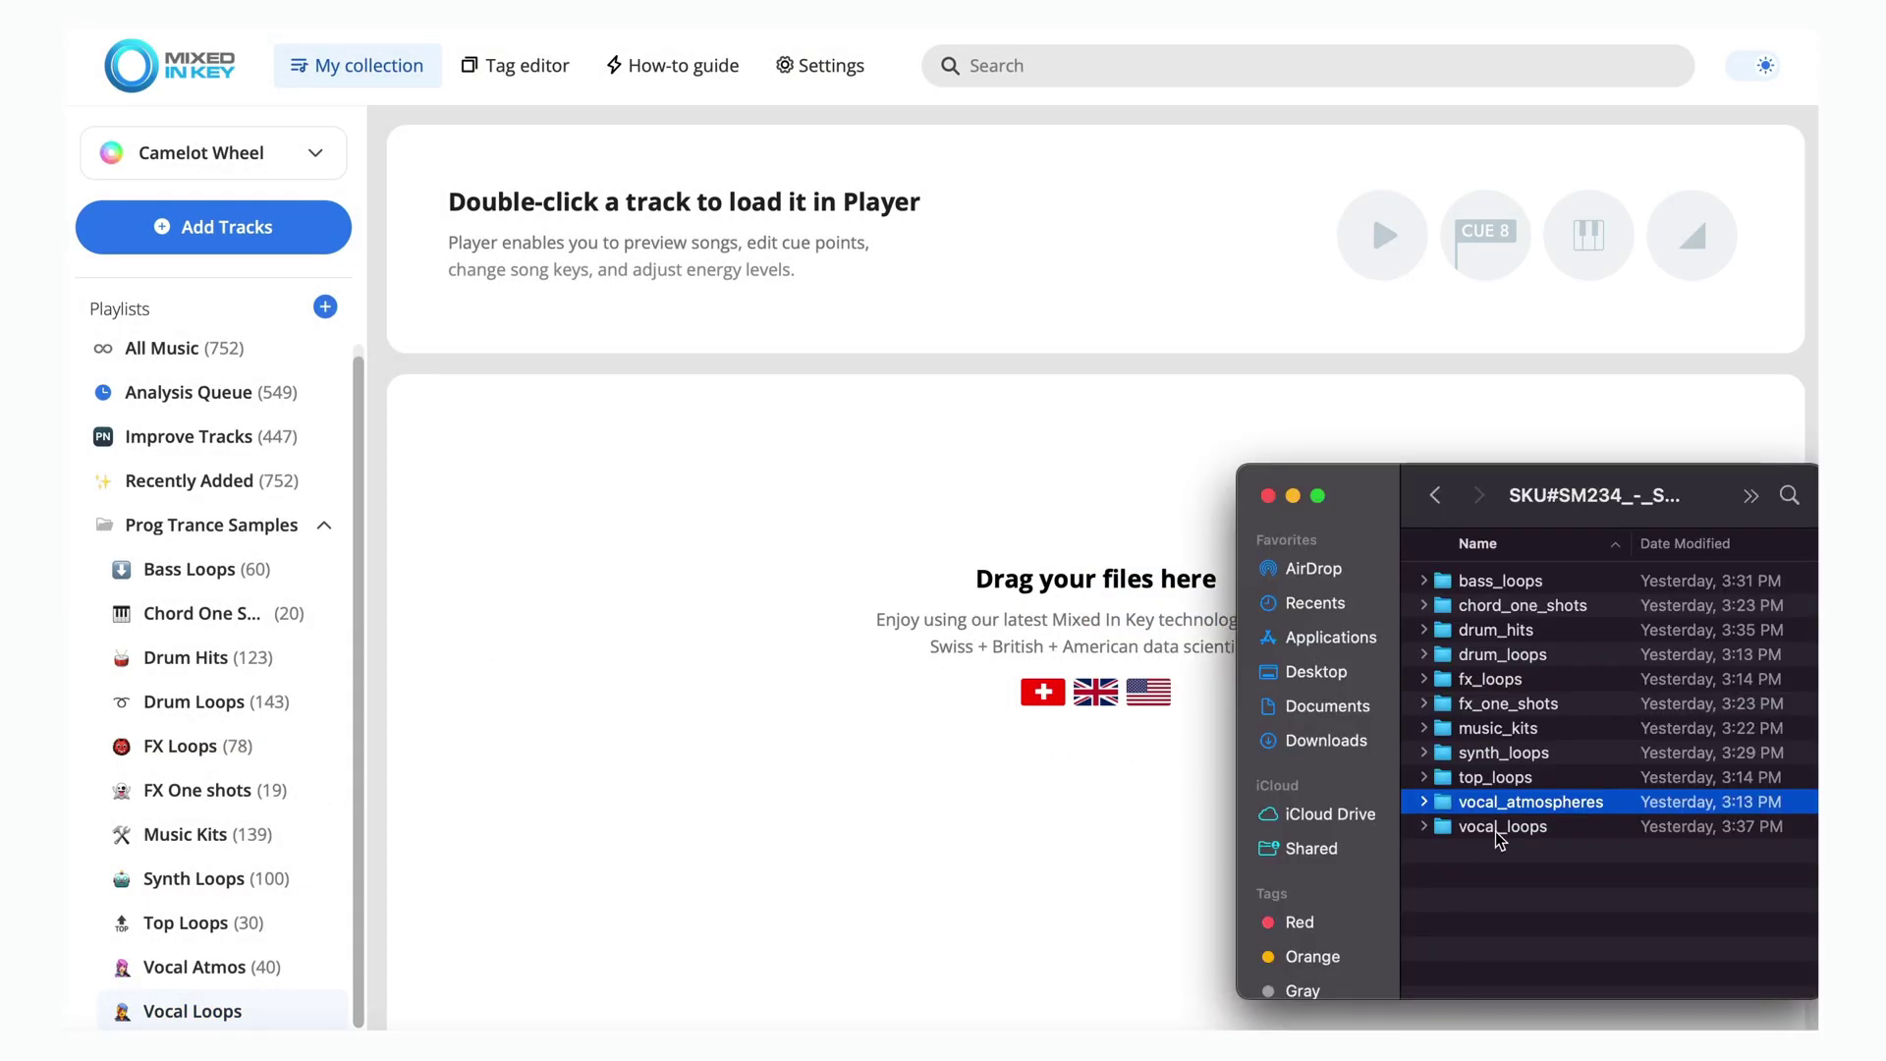
Import the vocal_loops folder's 30 samples into Vocal Loops and preview a Bm loop
{"action": "left_click_drag", "start_coordinate": [1496, 831], "coordinate": [187, 1020]}
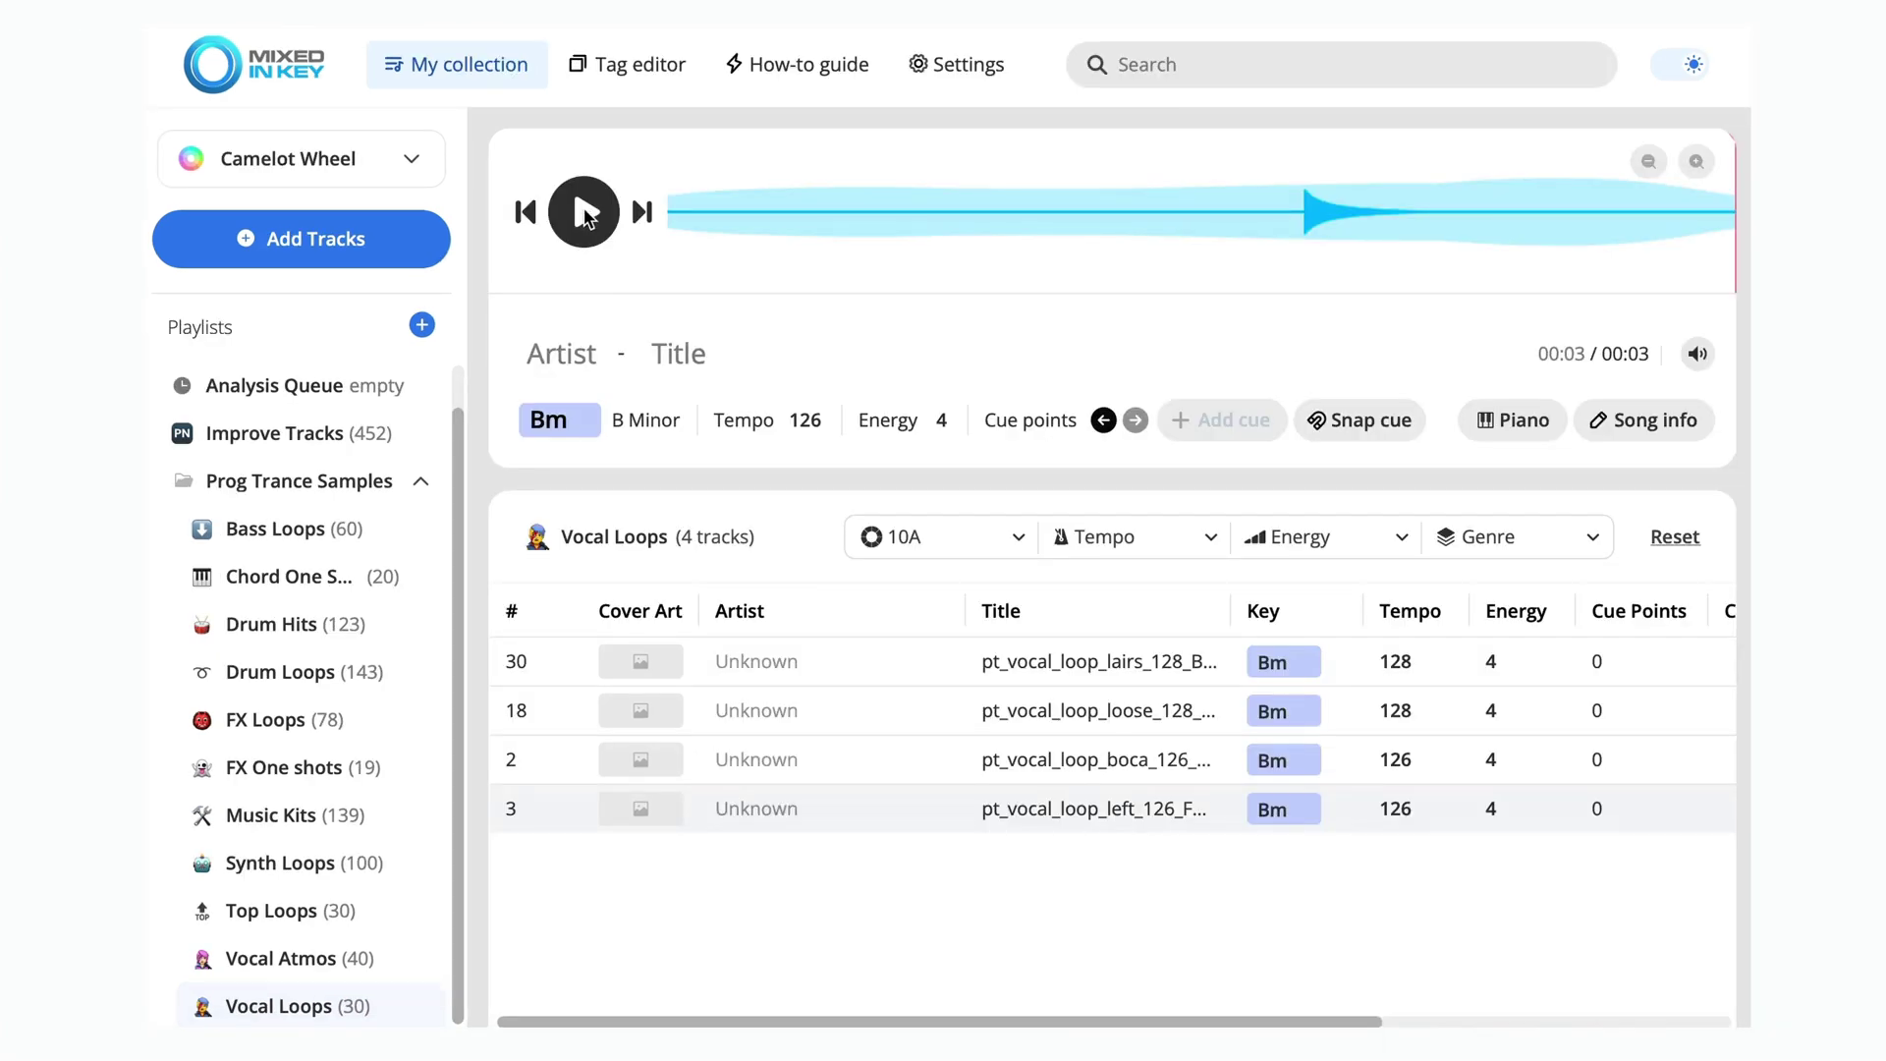
{"action": "left_click", "coordinate": [583, 212]}
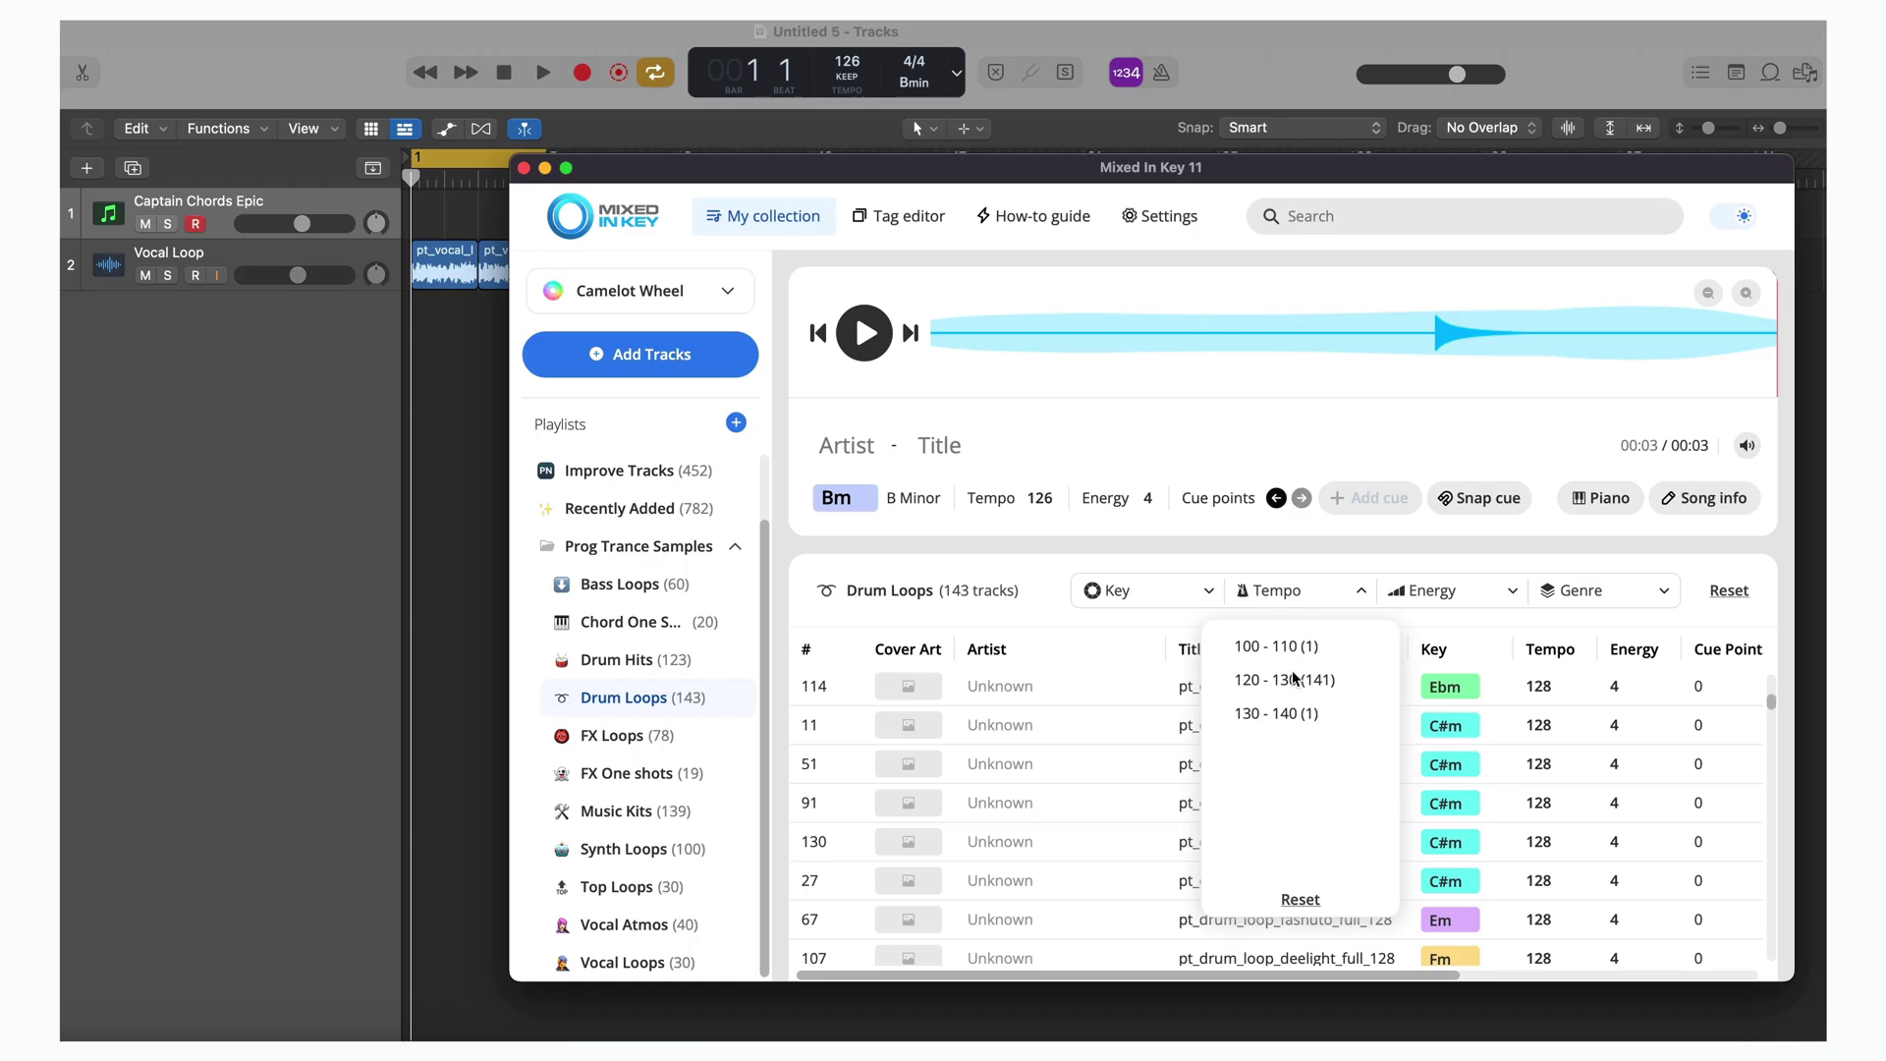
Filter Drum Loops to the 120–130 tempo range and the Bm key
{"action": "left_click", "coordinate": [1150, 586]}
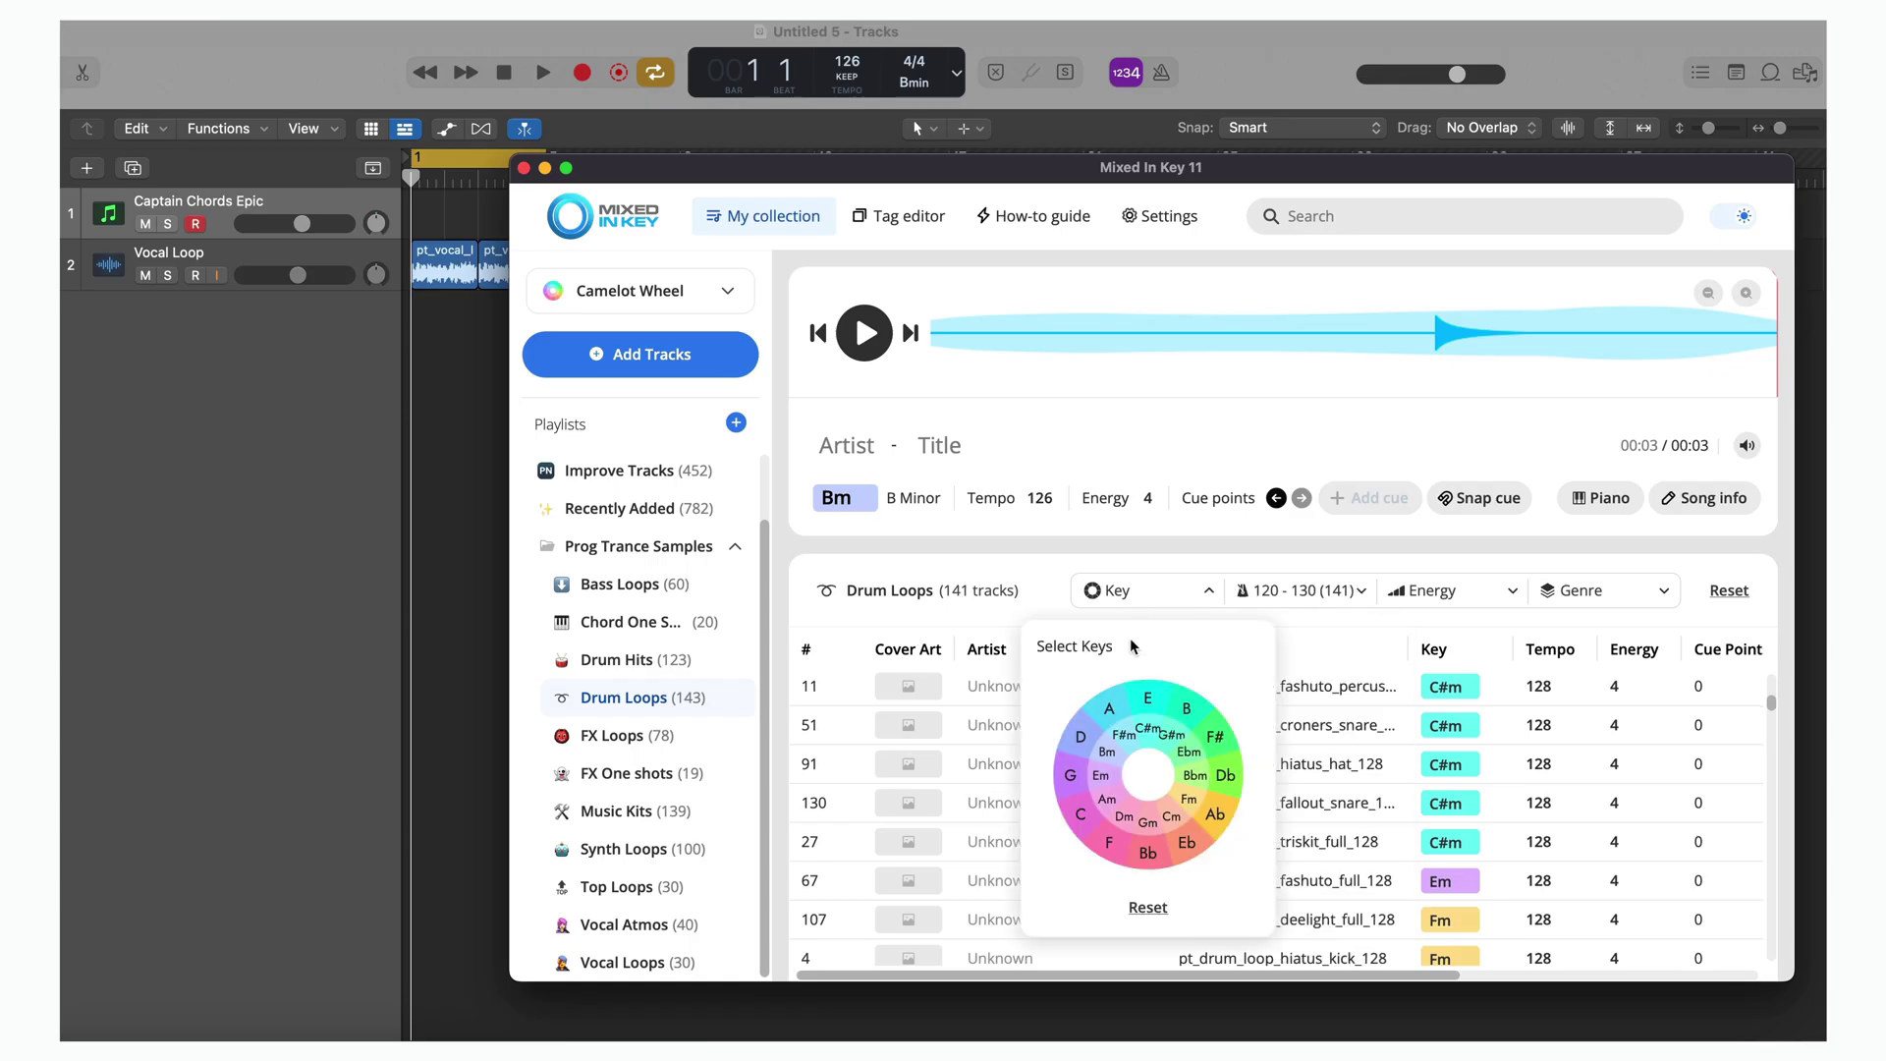
{"action": "left_click", "coordinate": [1109, 755]}
{"action": "left_click", "coordinate": [1298, 717]}
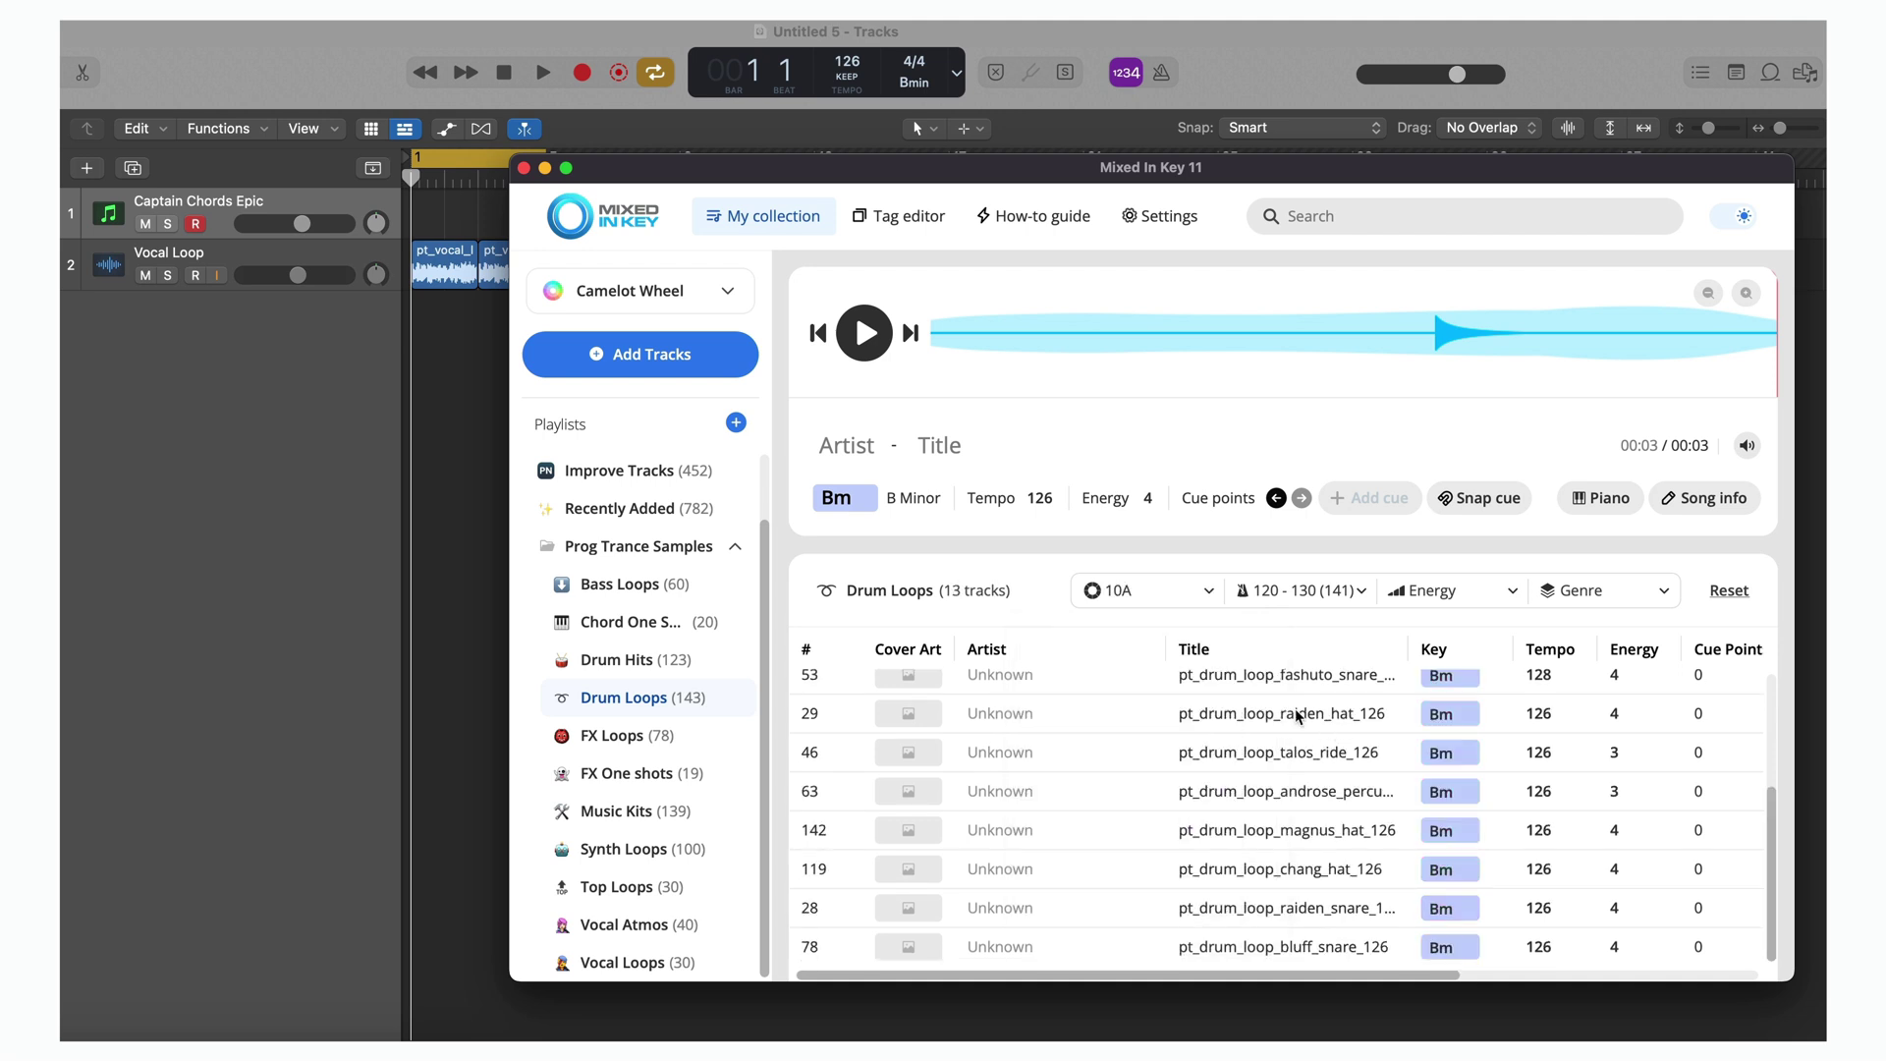
{"action": "scroll", "coordinate": [1284, 710], "scroll_direction": "up", "scroll_amount": 5}
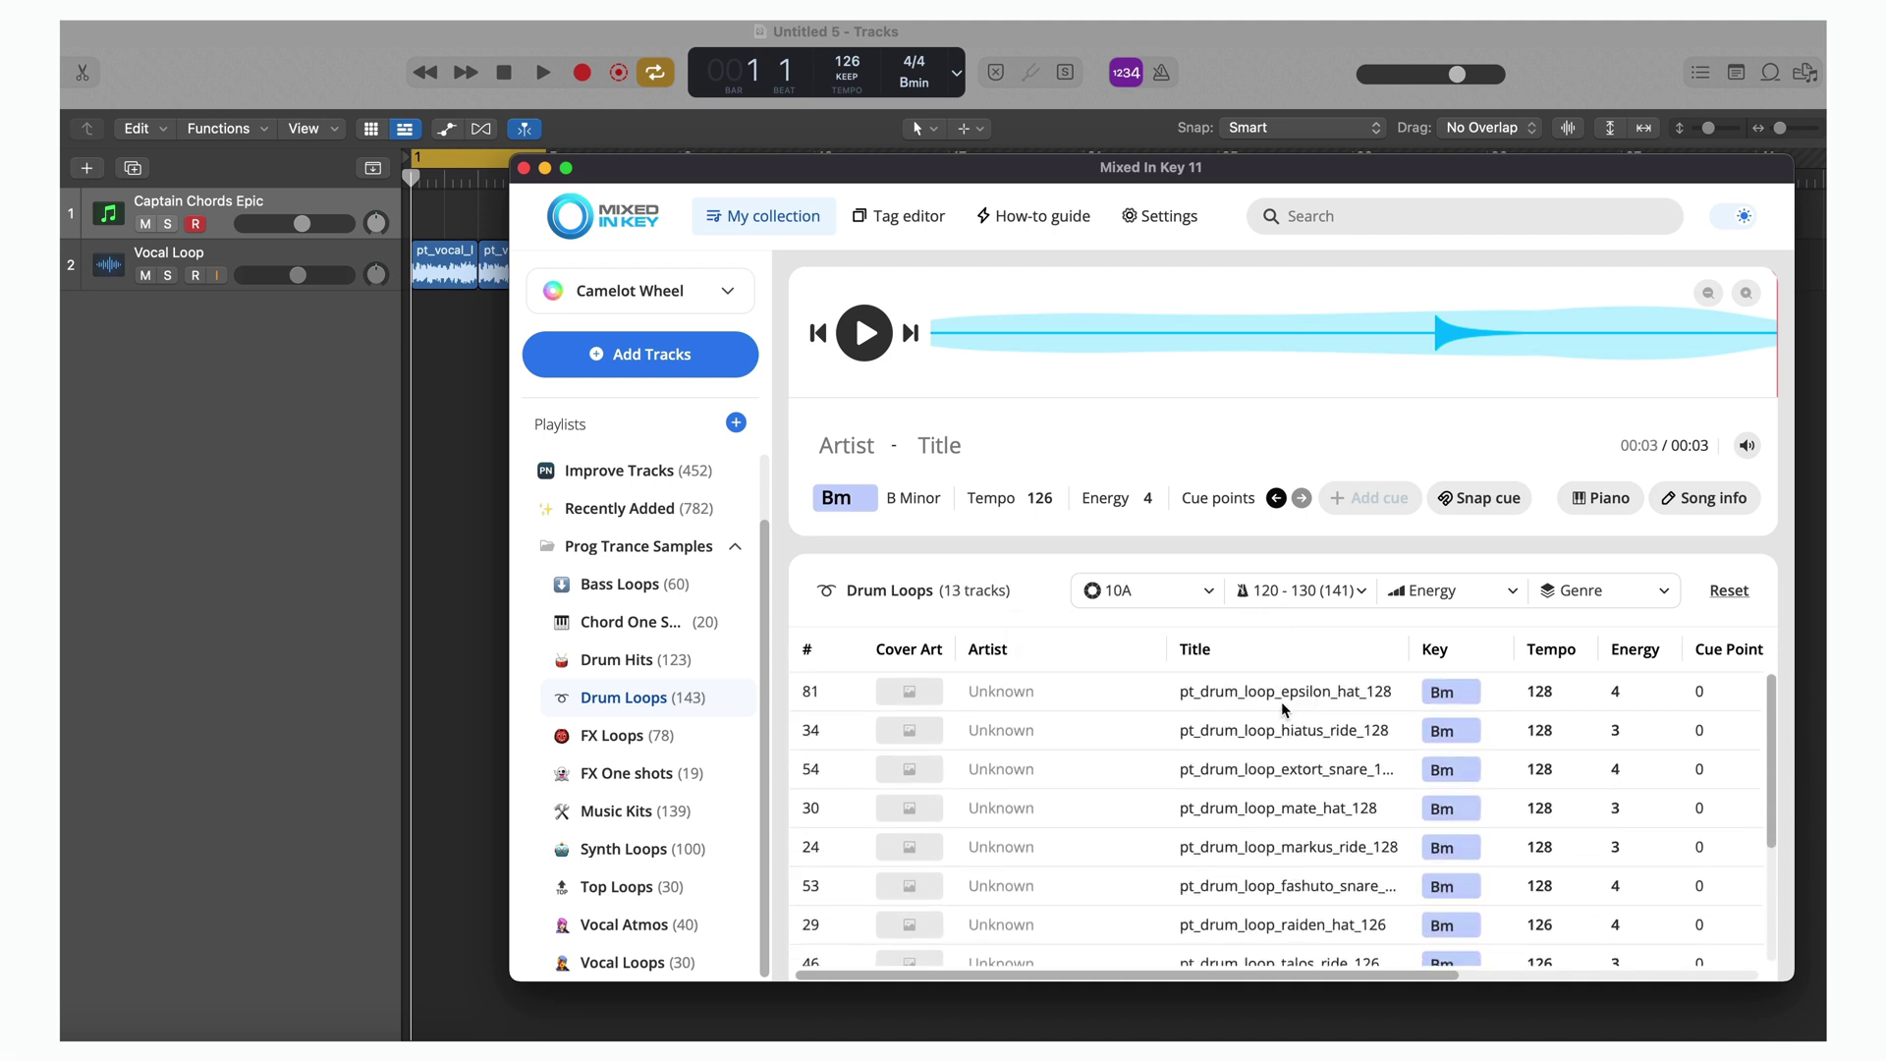
Preview and add the epsilon_hat_128 and androse percussion loops as Logic tracks
{"action": "left_click", "coordinate": [1282, 705]}
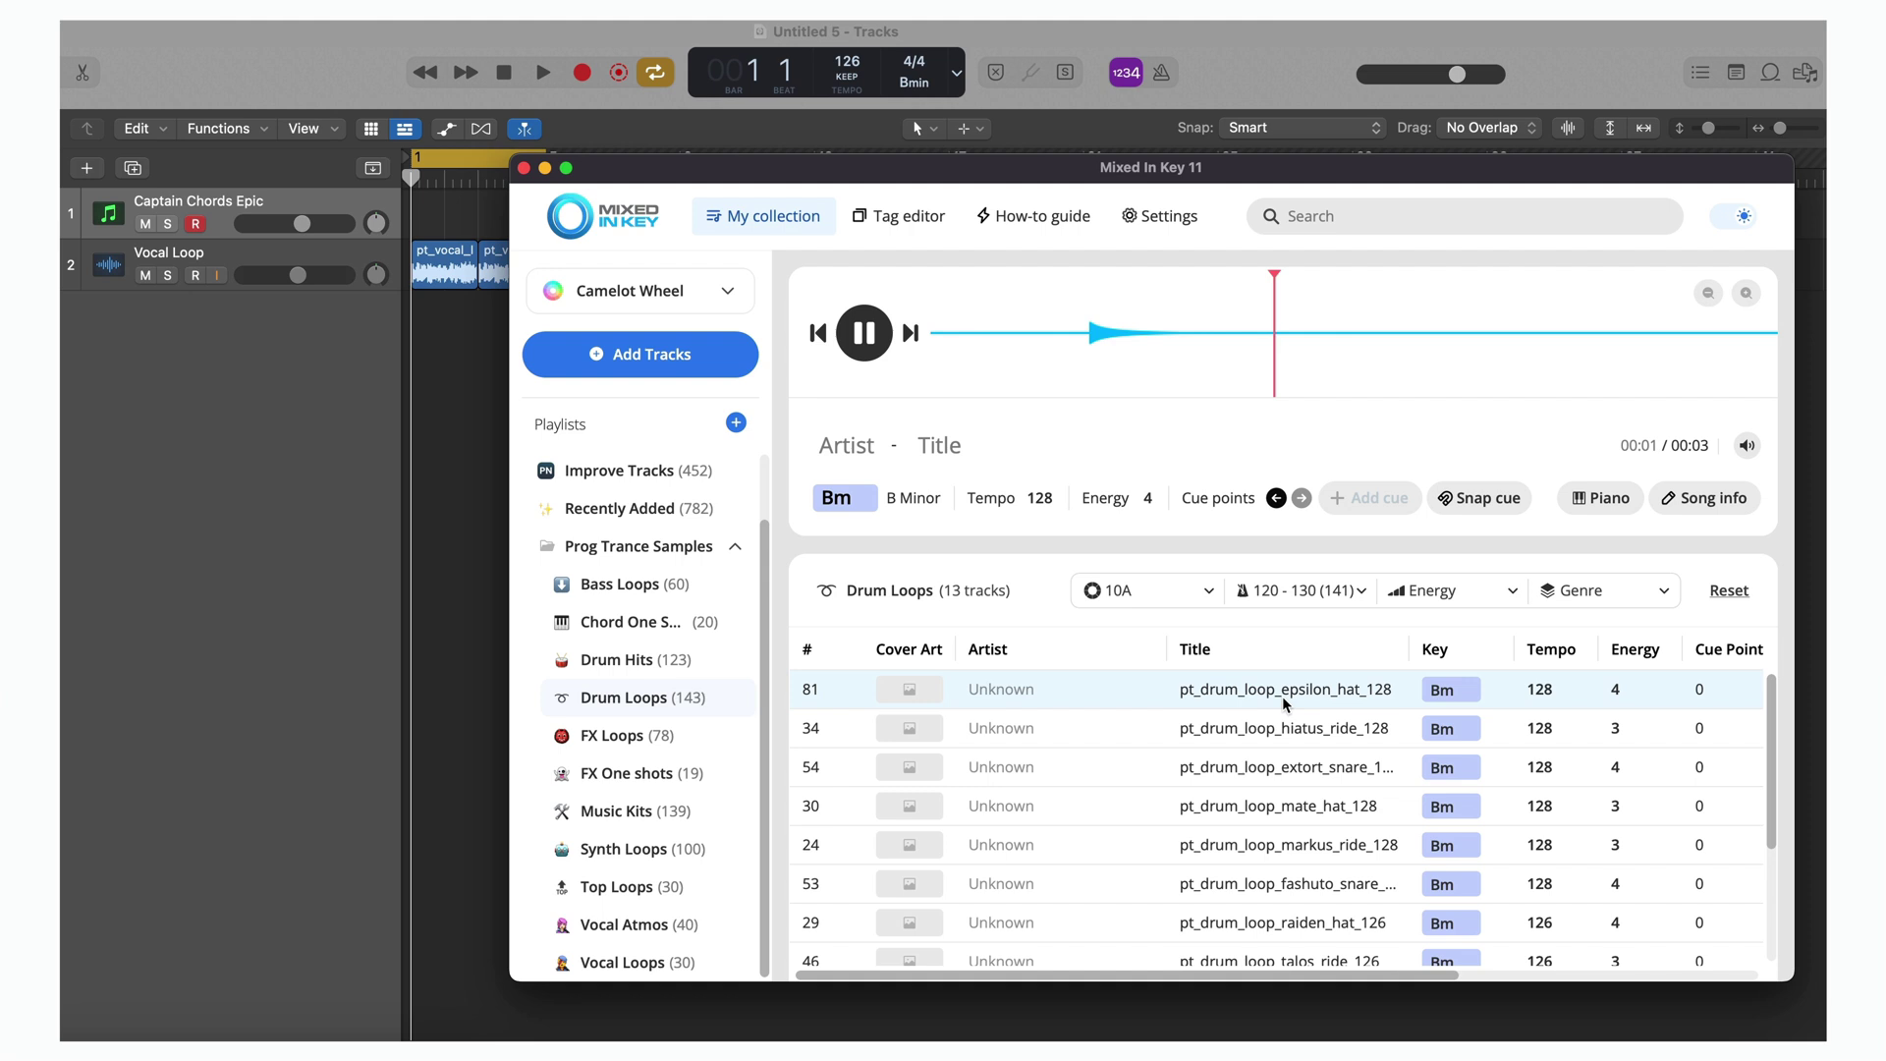
{"action": "left_click_drag", "start_coordinate": [1262, 696], "coordinate": [417, 313]}
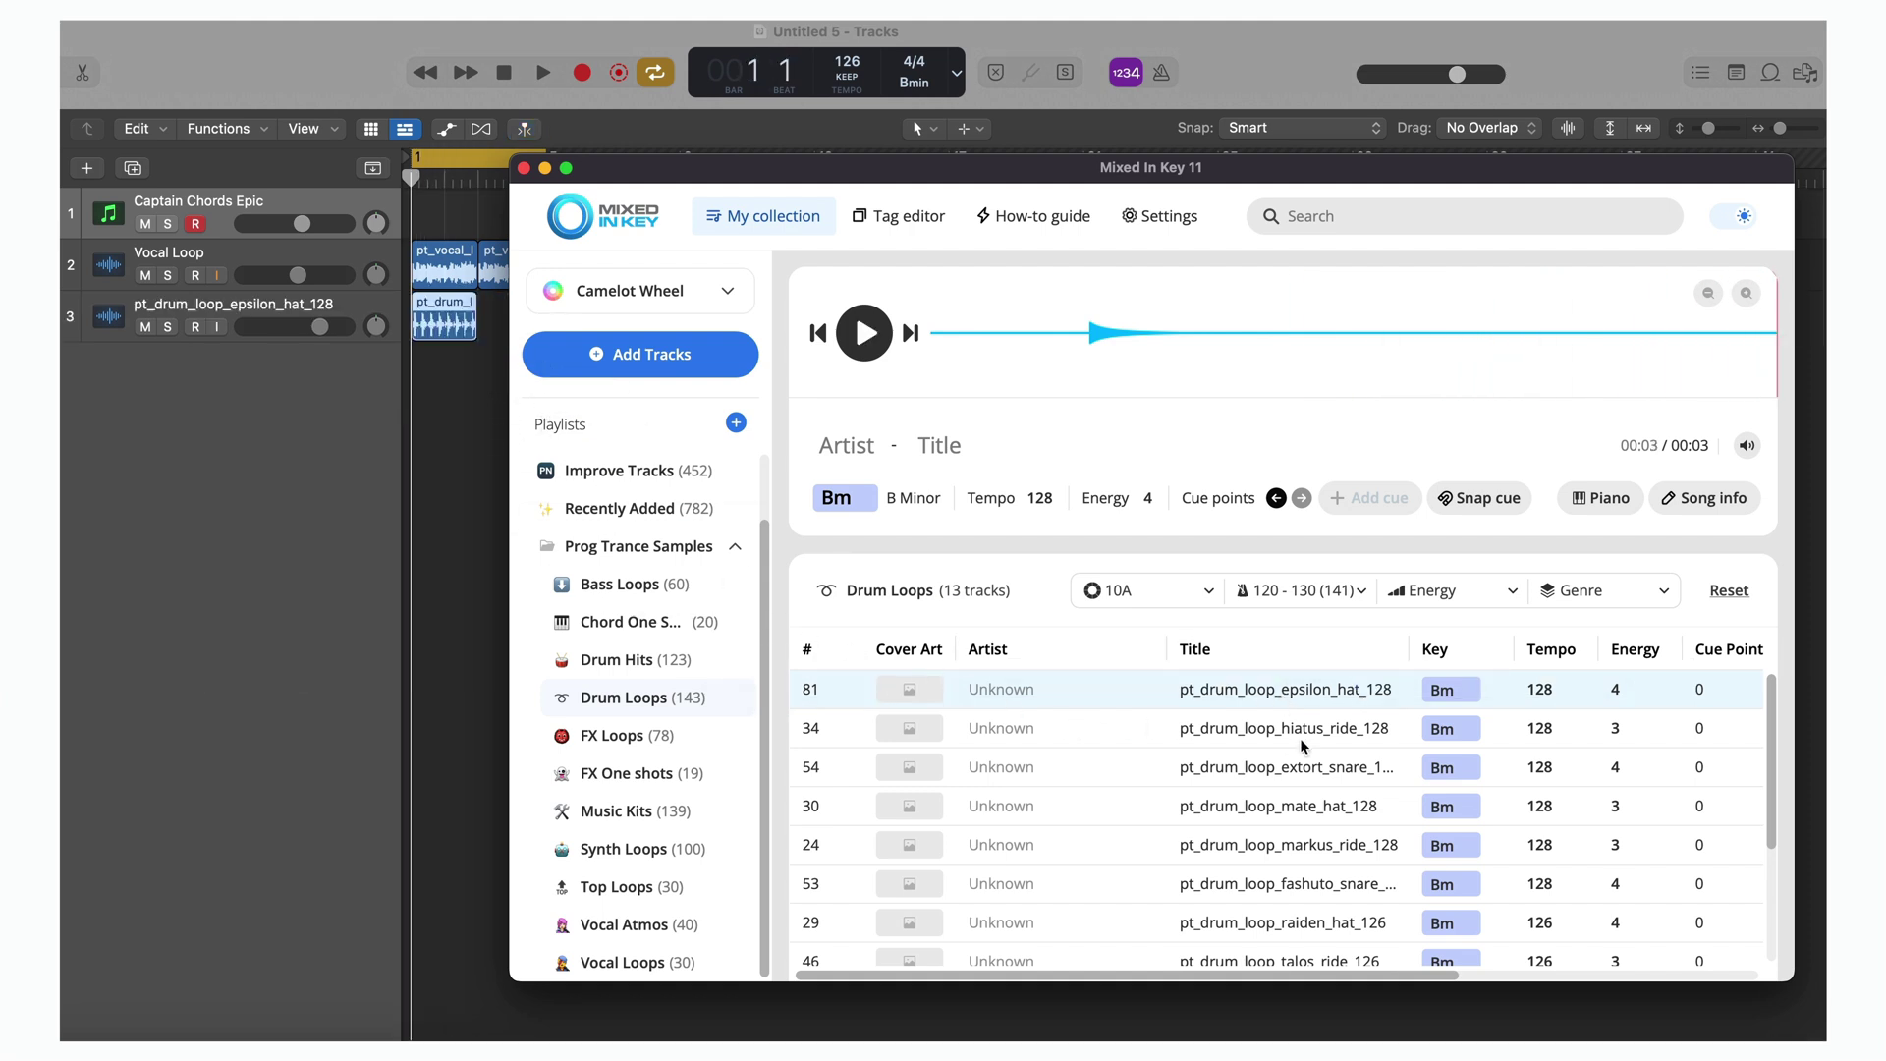
{"action": "scroll", "coordinate": [1301, 747], "scroll_direction": "down", "scroll_amount": 2}
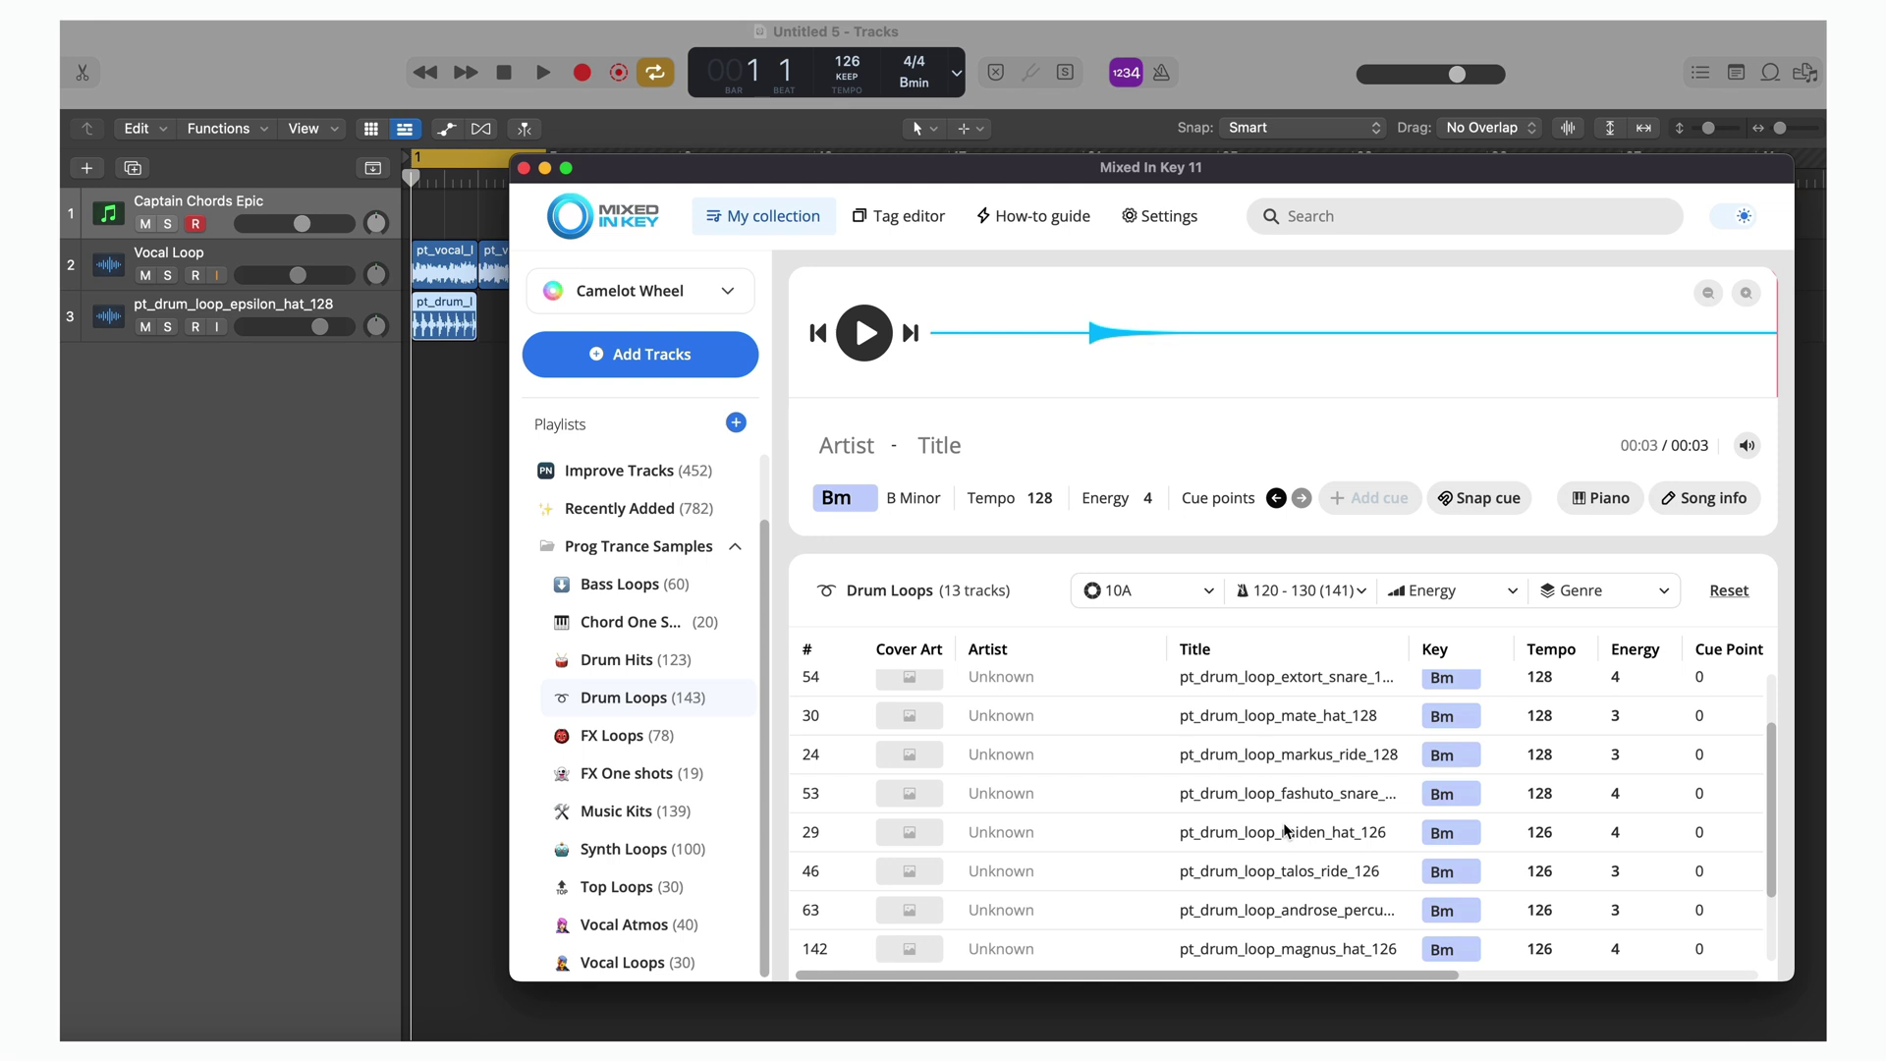
{"action": "left_click", "coordinate": [1280, 905]}
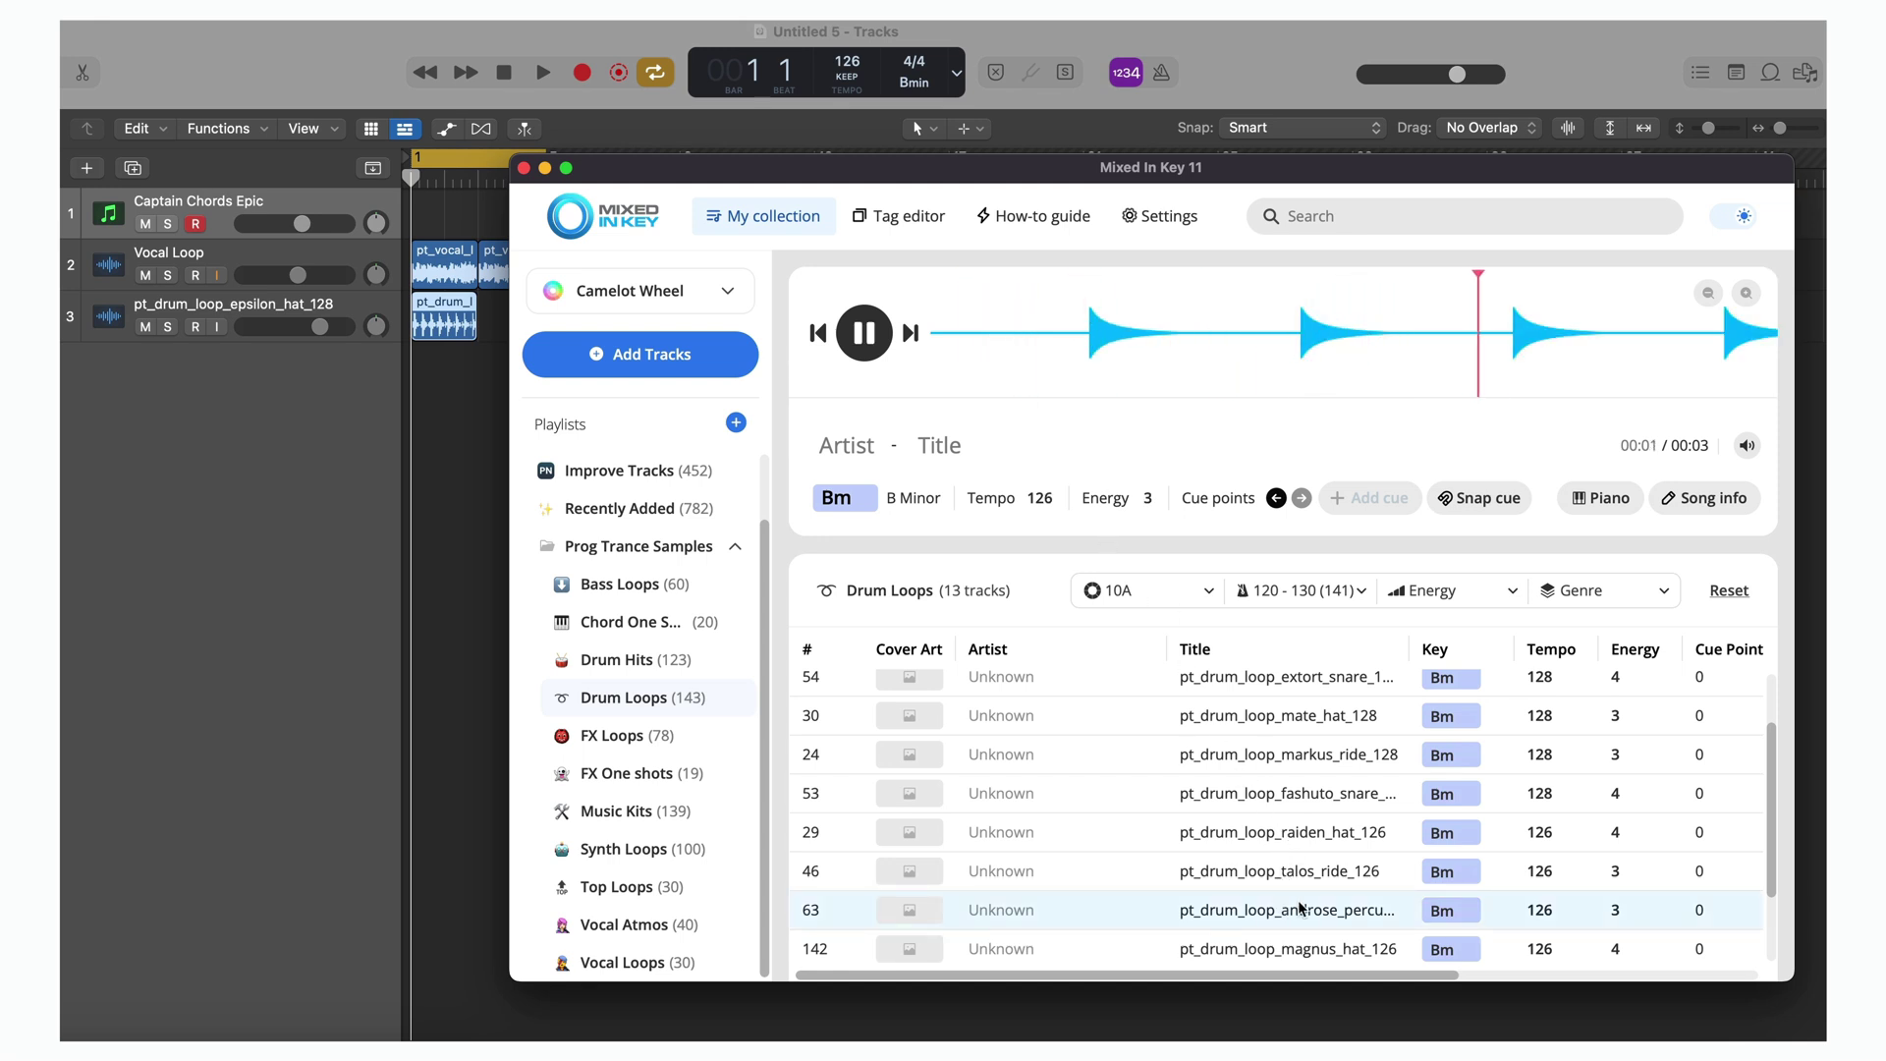
{"action": "left_click_drag", "start_coordinate": [1268, 910], "coordinate": [430, 369]}
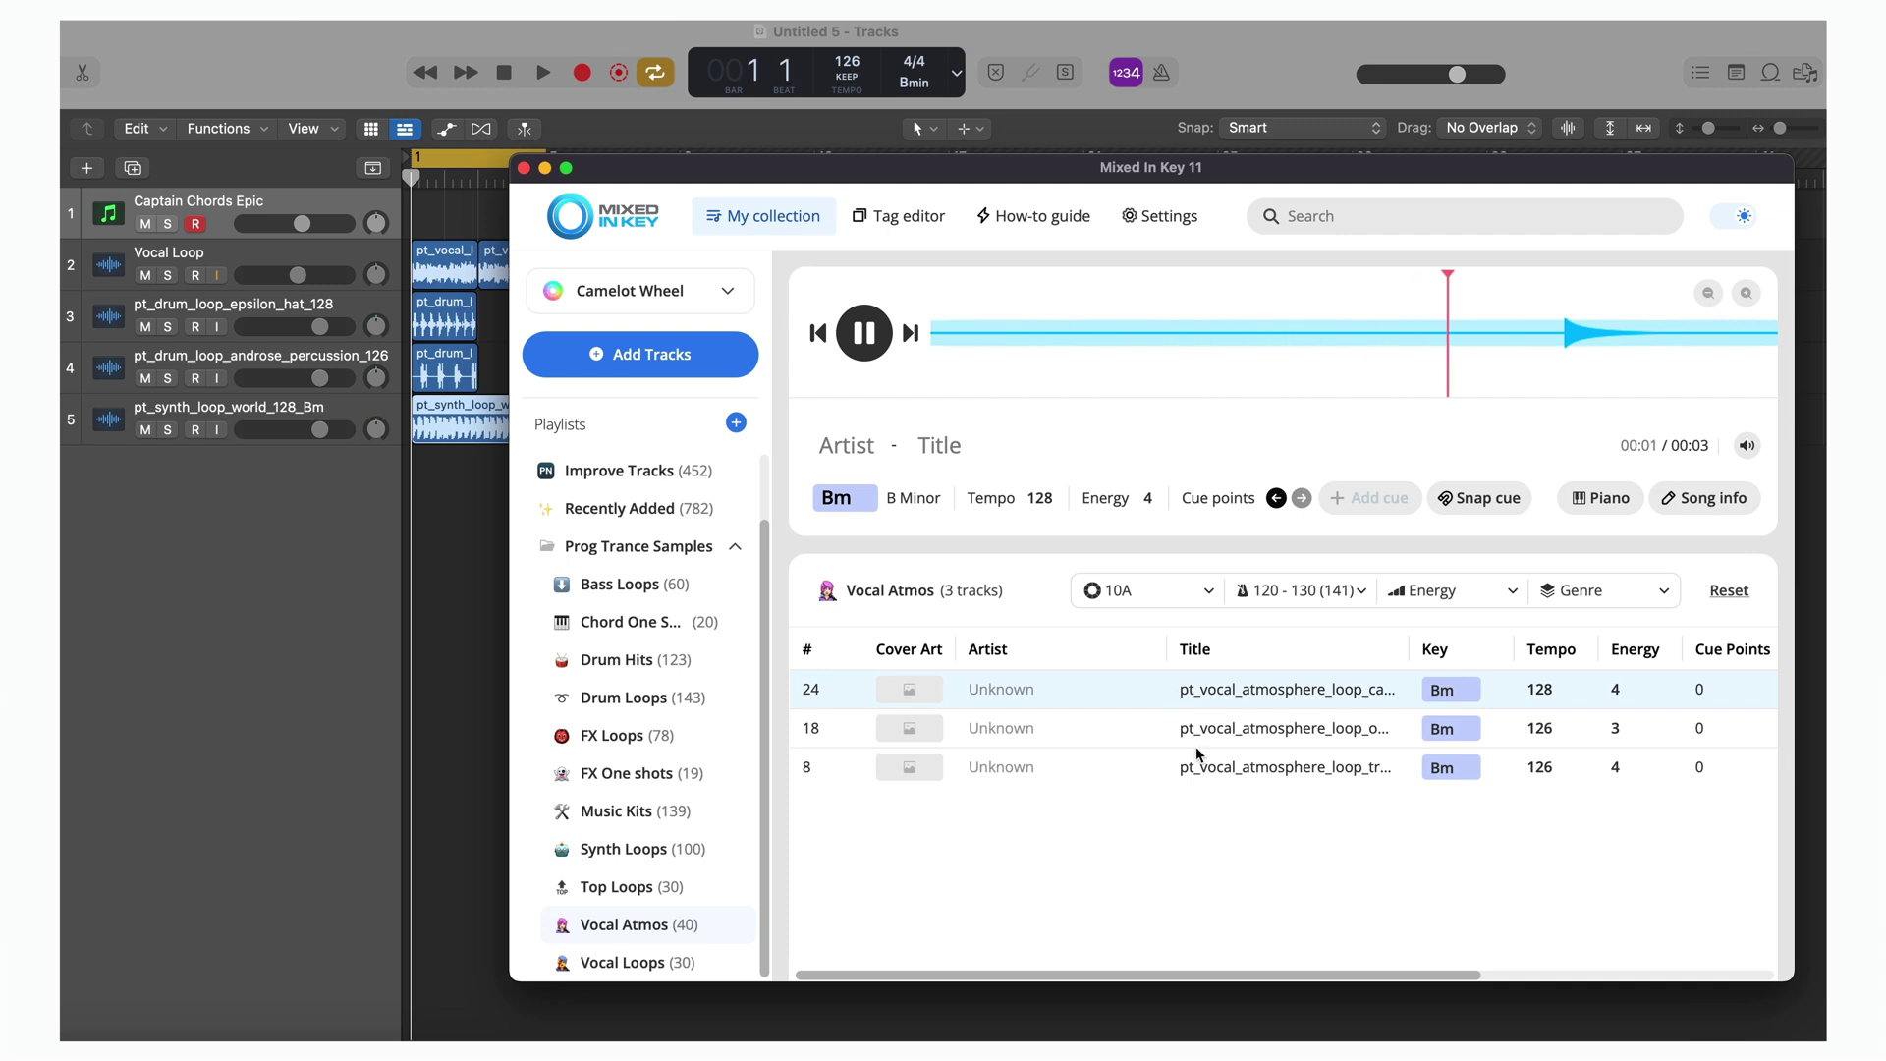
Audition vocal atmosphere loops and add the trout atmosphere loop as a new track
{"action": "left_click", "coordinate": [1202, 735]}
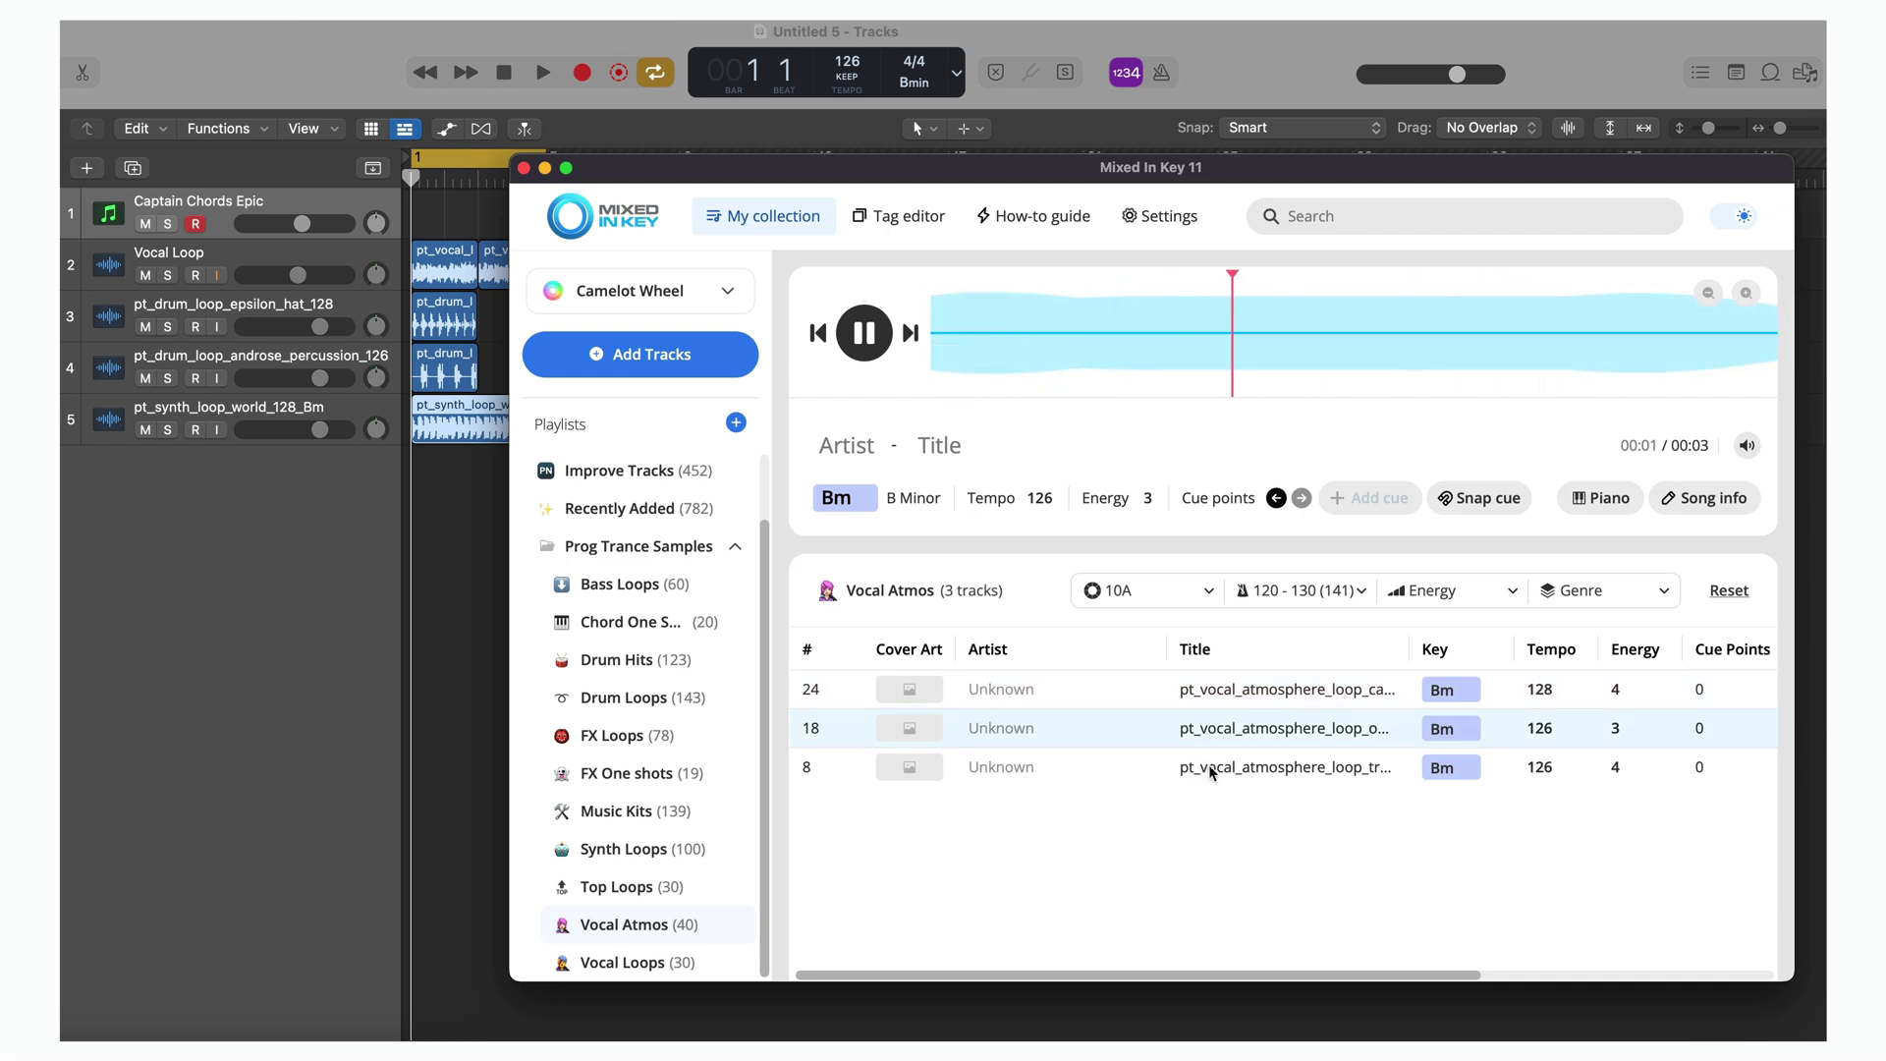
{"action": "left_click", "coordinate": [1211, 770]}
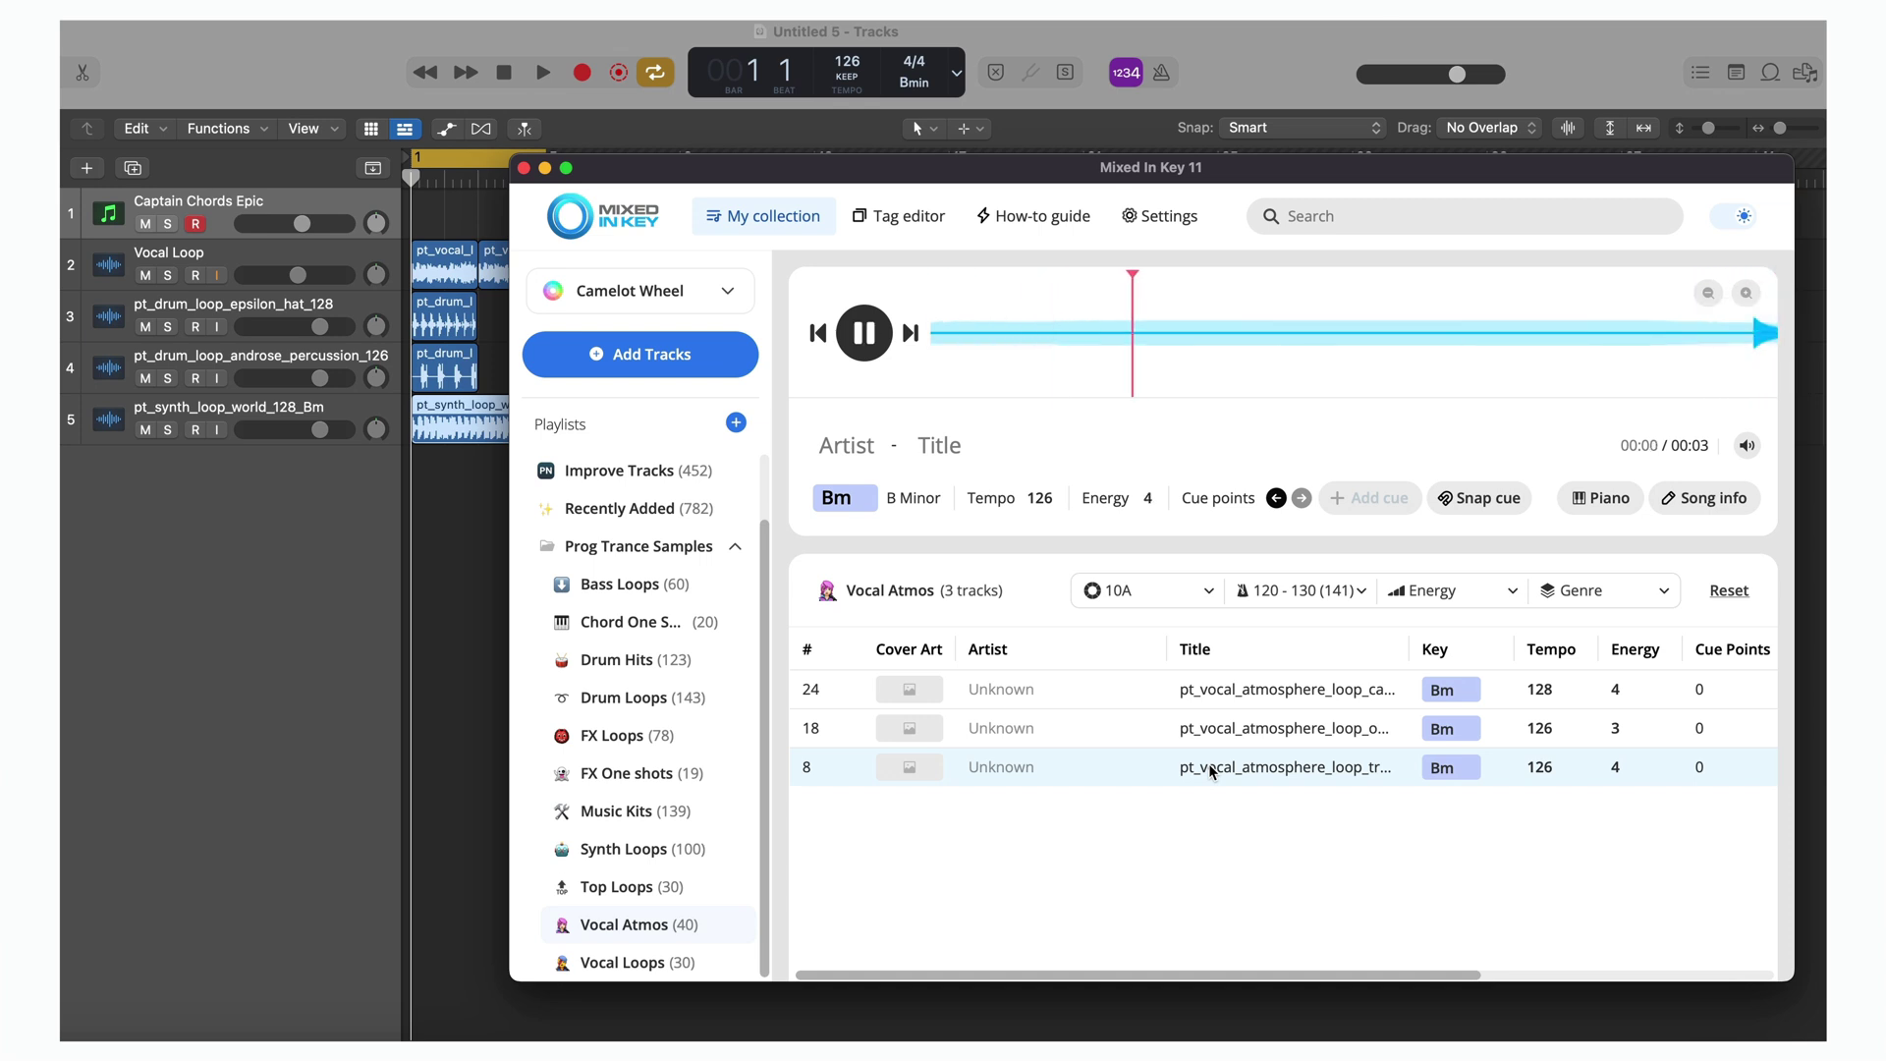
{"action": "left_click_drag", "start_coordinate": [1210, 771], "coordinate": [426, 468]}
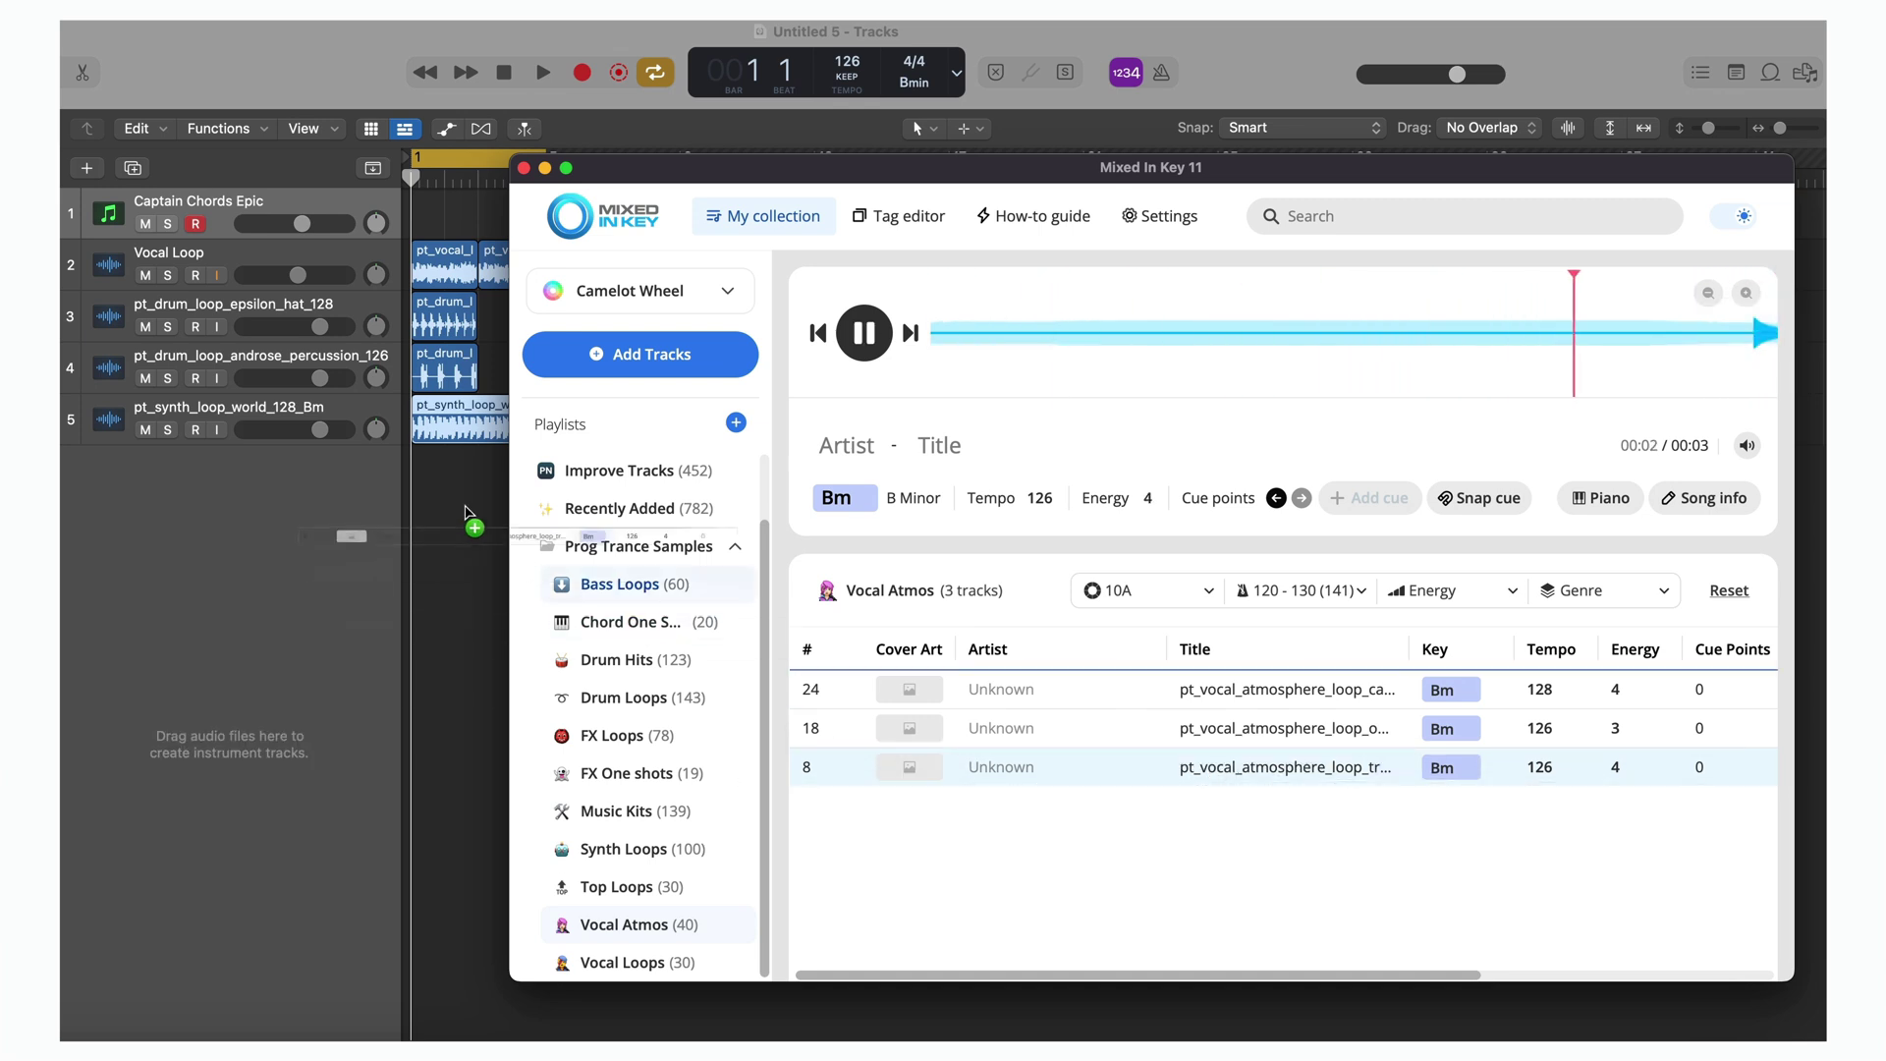
Time-stretch the synth loop region so it ends at bar 5
{"action": "key", "text": "super+Right"}
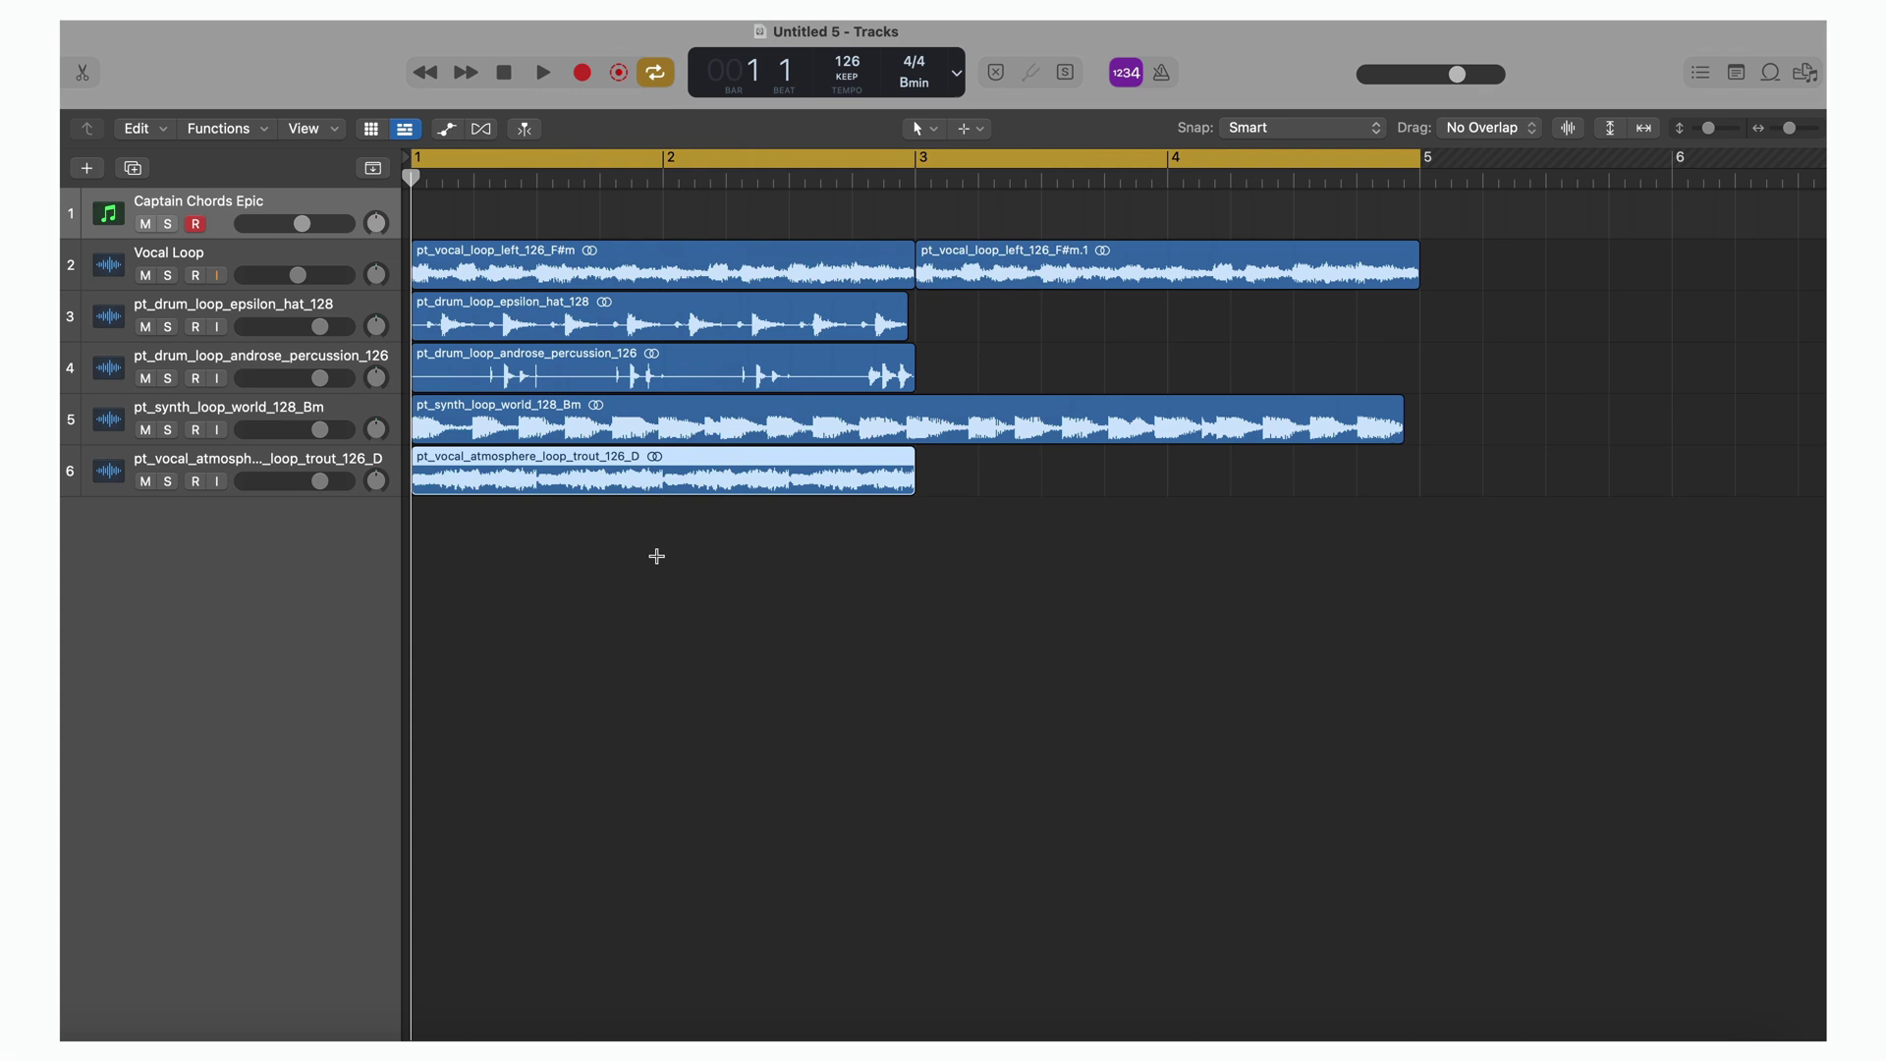
{"action": "right_click", "coordinate": [627, 438]}
{"action": "left_click", "coordinate": [627, 438]}
{"action": "right_click", "coordinate": [625, 438]}
{"action": "left_click", "coordinate": [781, 570]}
Repeat the drum loops from bar 3, play, and raise the vocal atmosphere volume
{"action": "left_click_drag", "start_coordinate": [958, 302], "coordinate": [825, 377]}
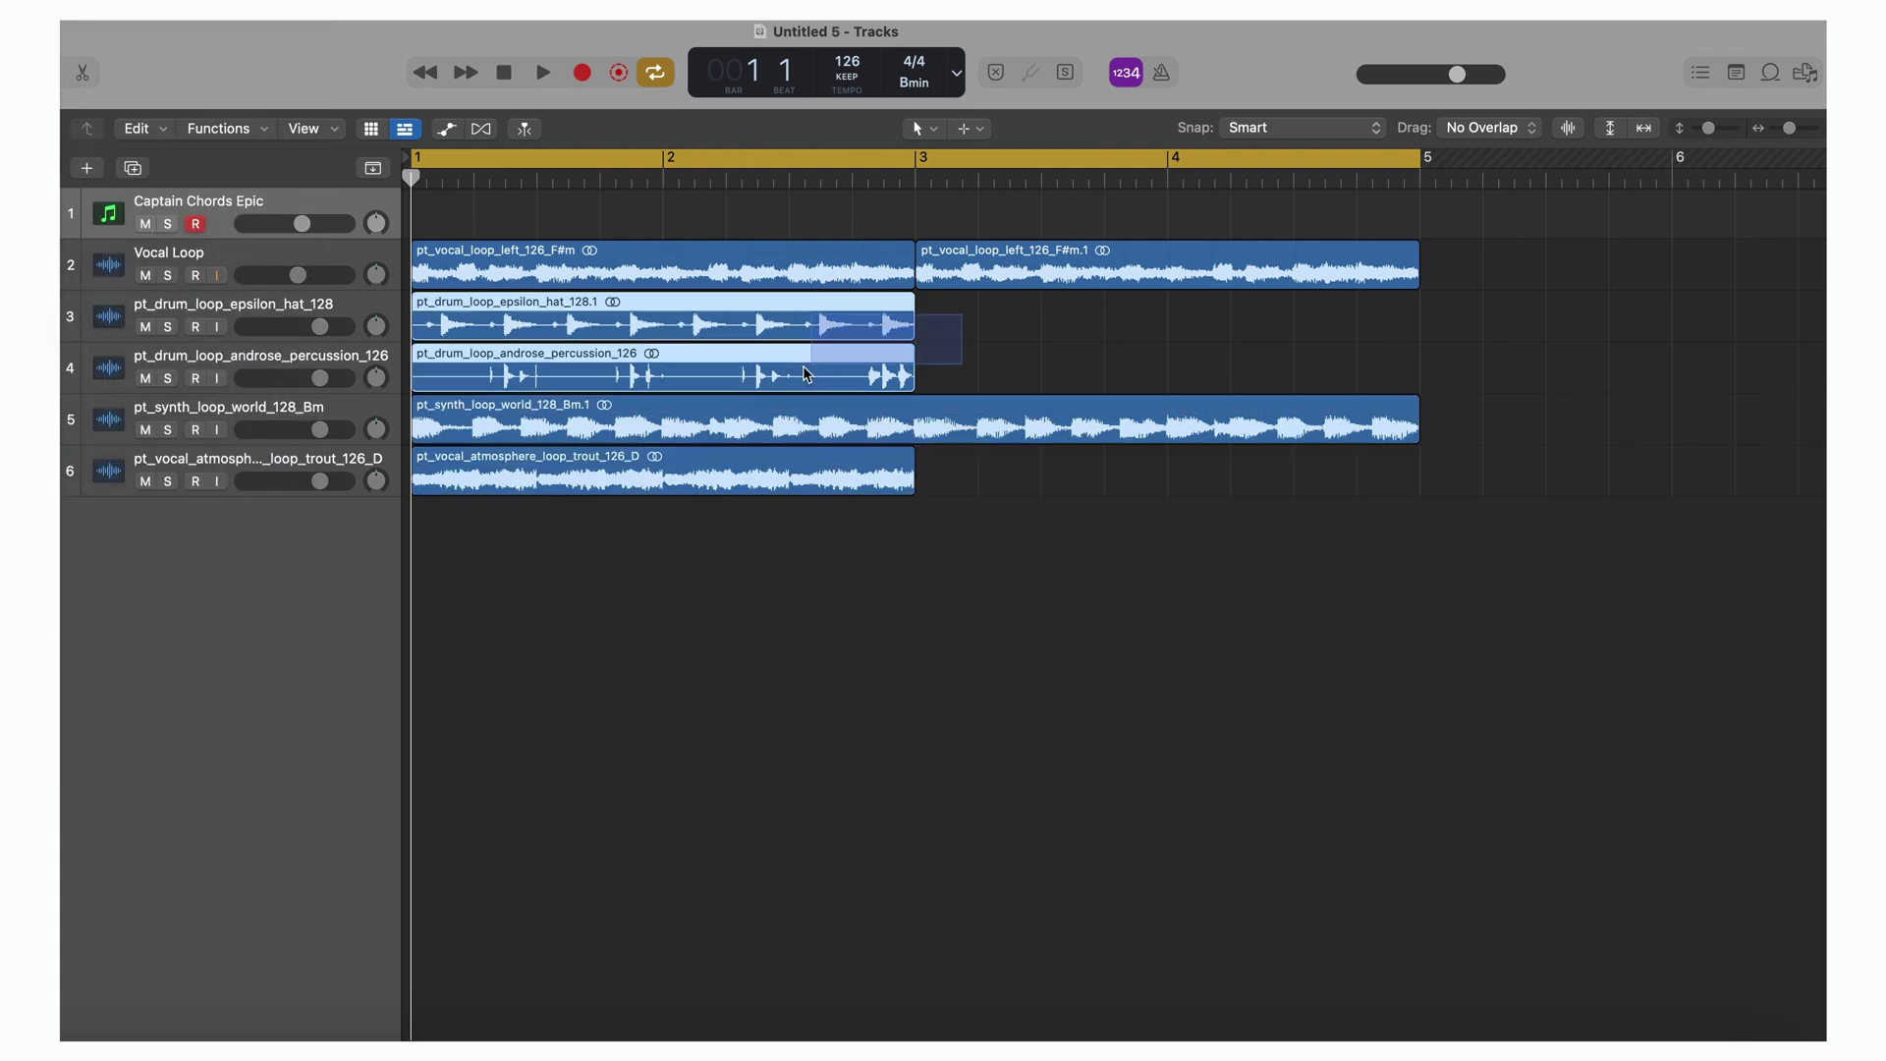
{"action": "left_click_drag", "start_coordinate": [633, 326], "coordinate": [1136, 324]}
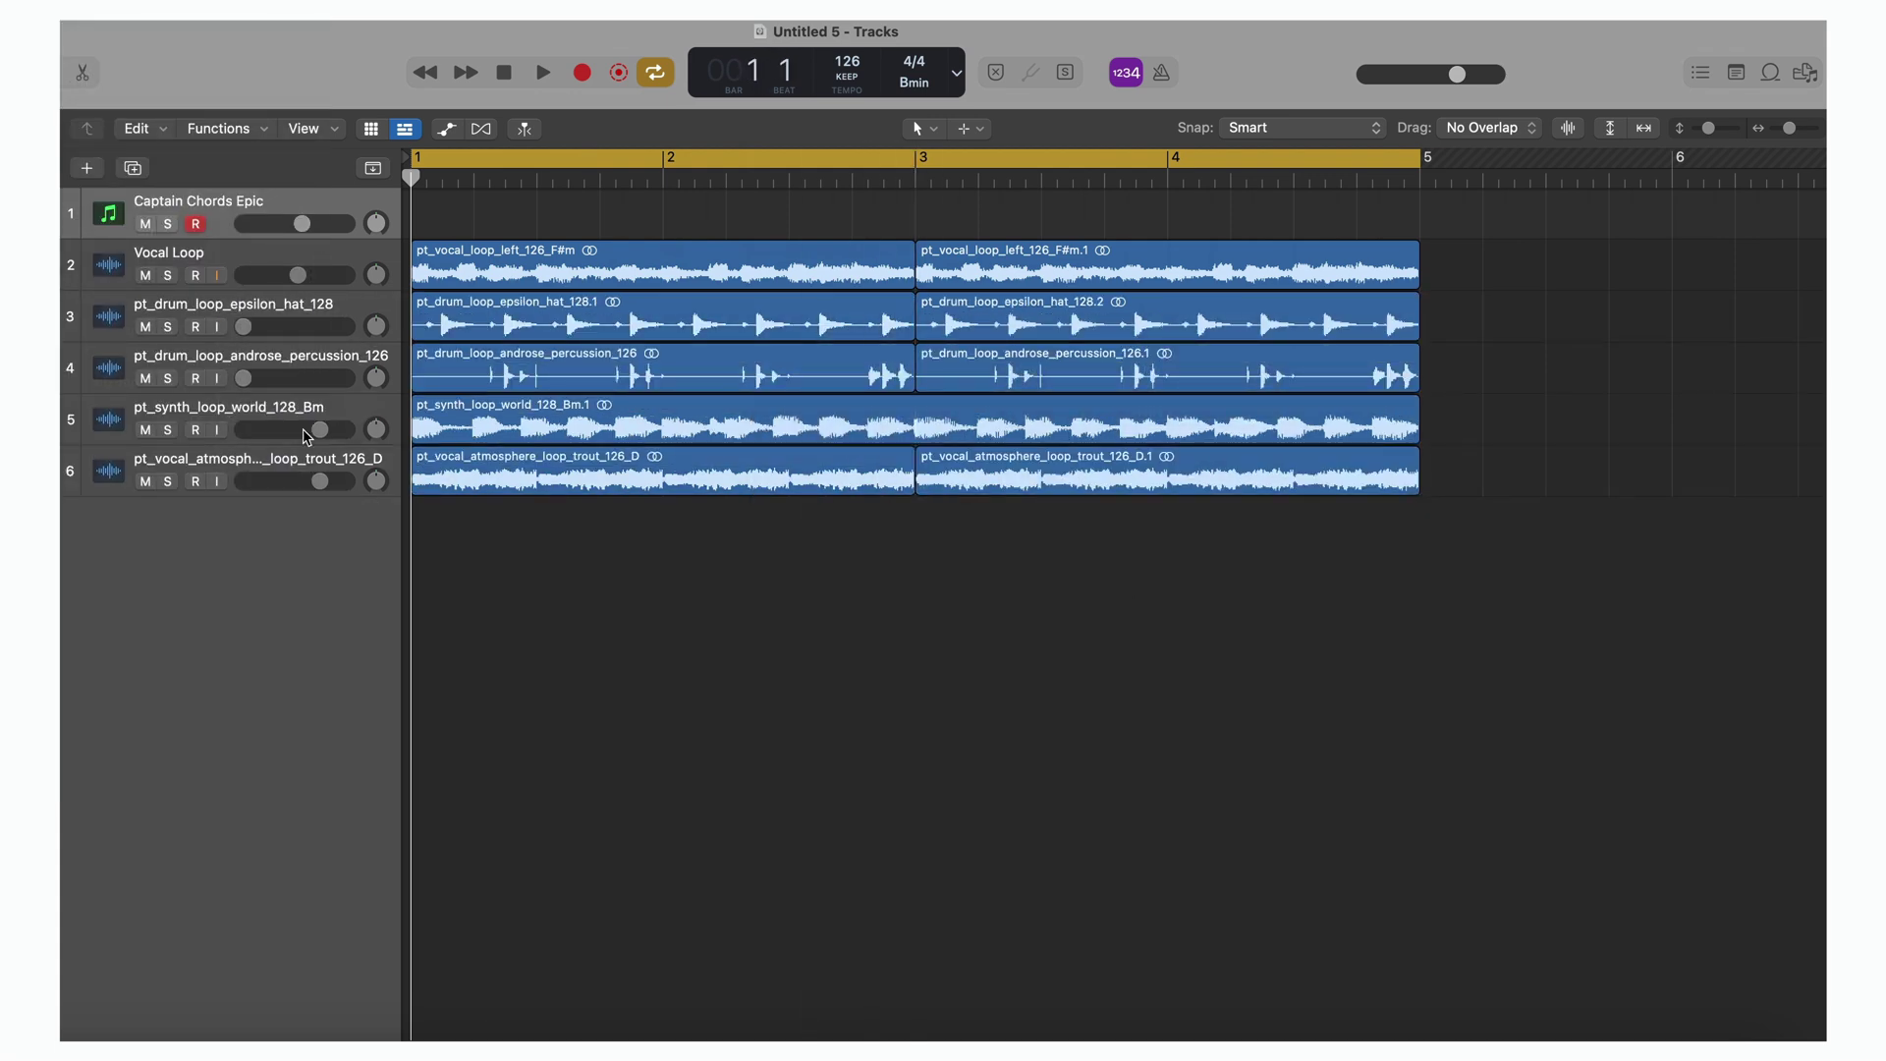
{"action": "key", "text": "space"}
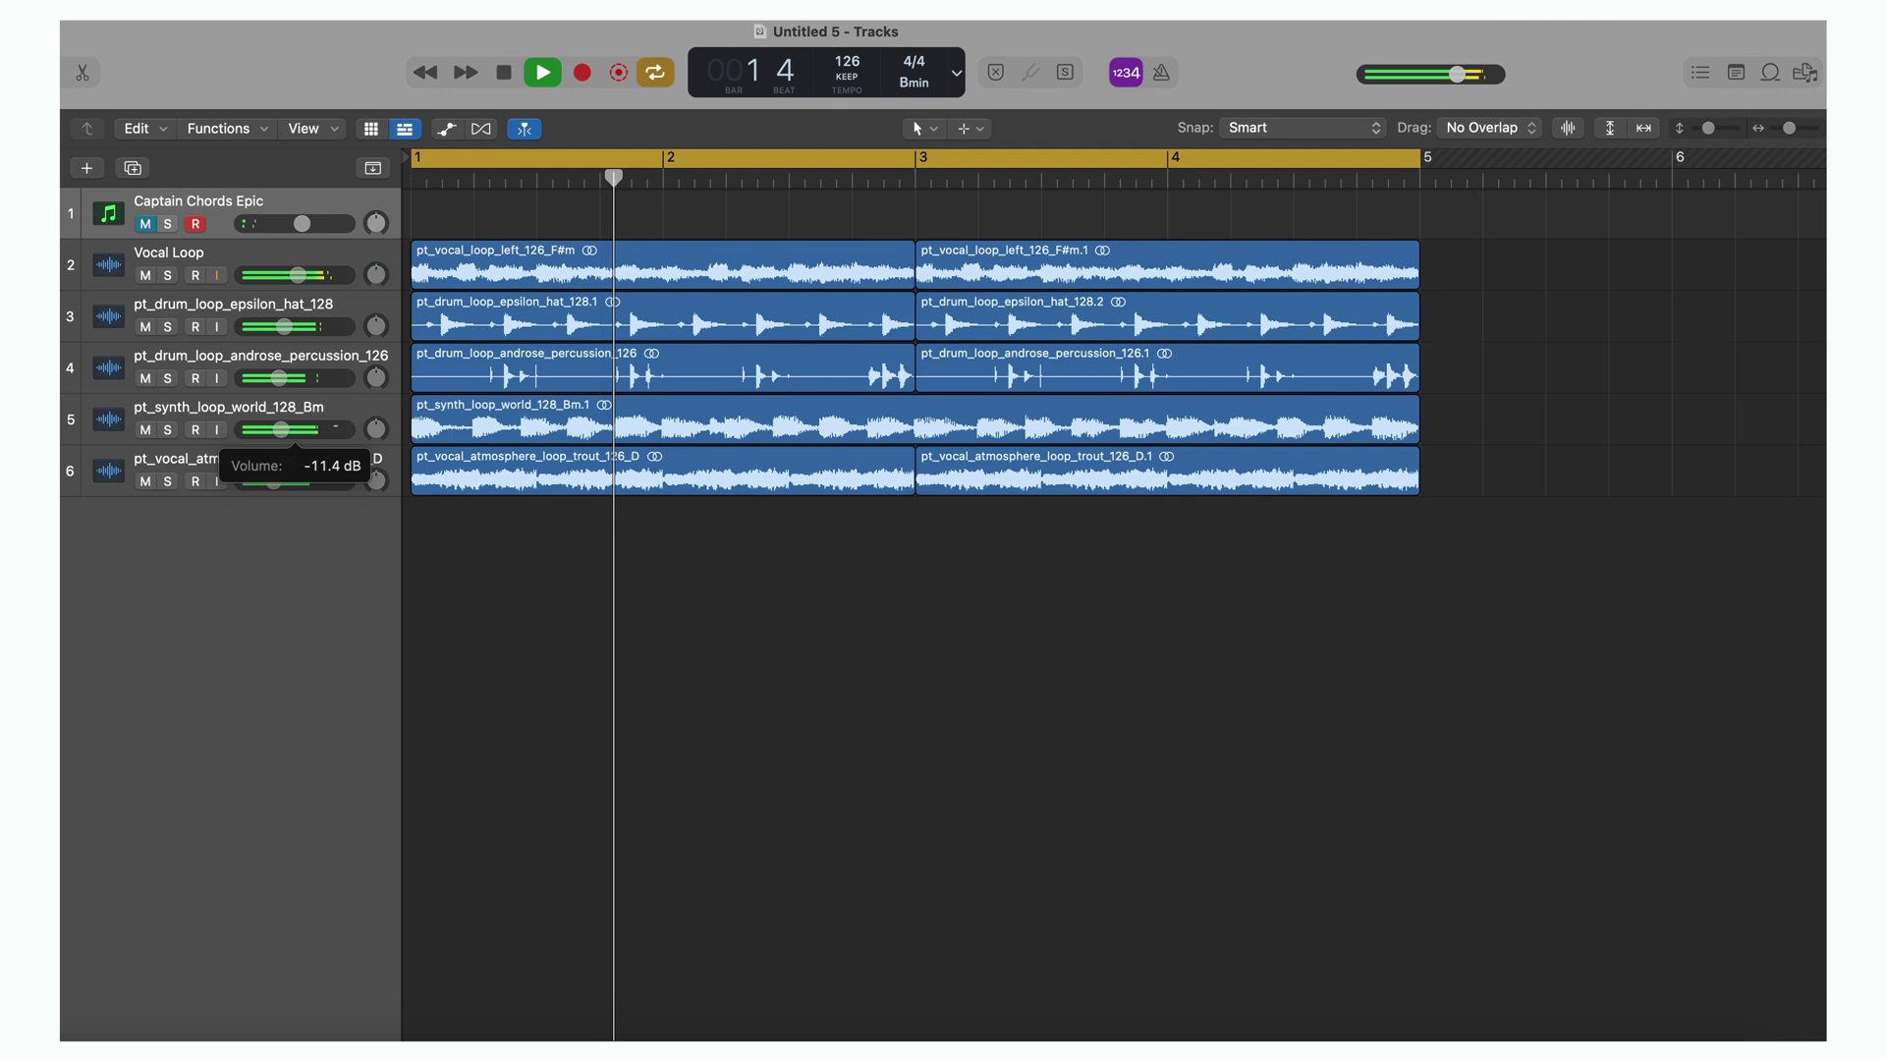
{"action": "left_click_drag", "start_coordinate": [272, 481], "coordinate": [284, 480]}
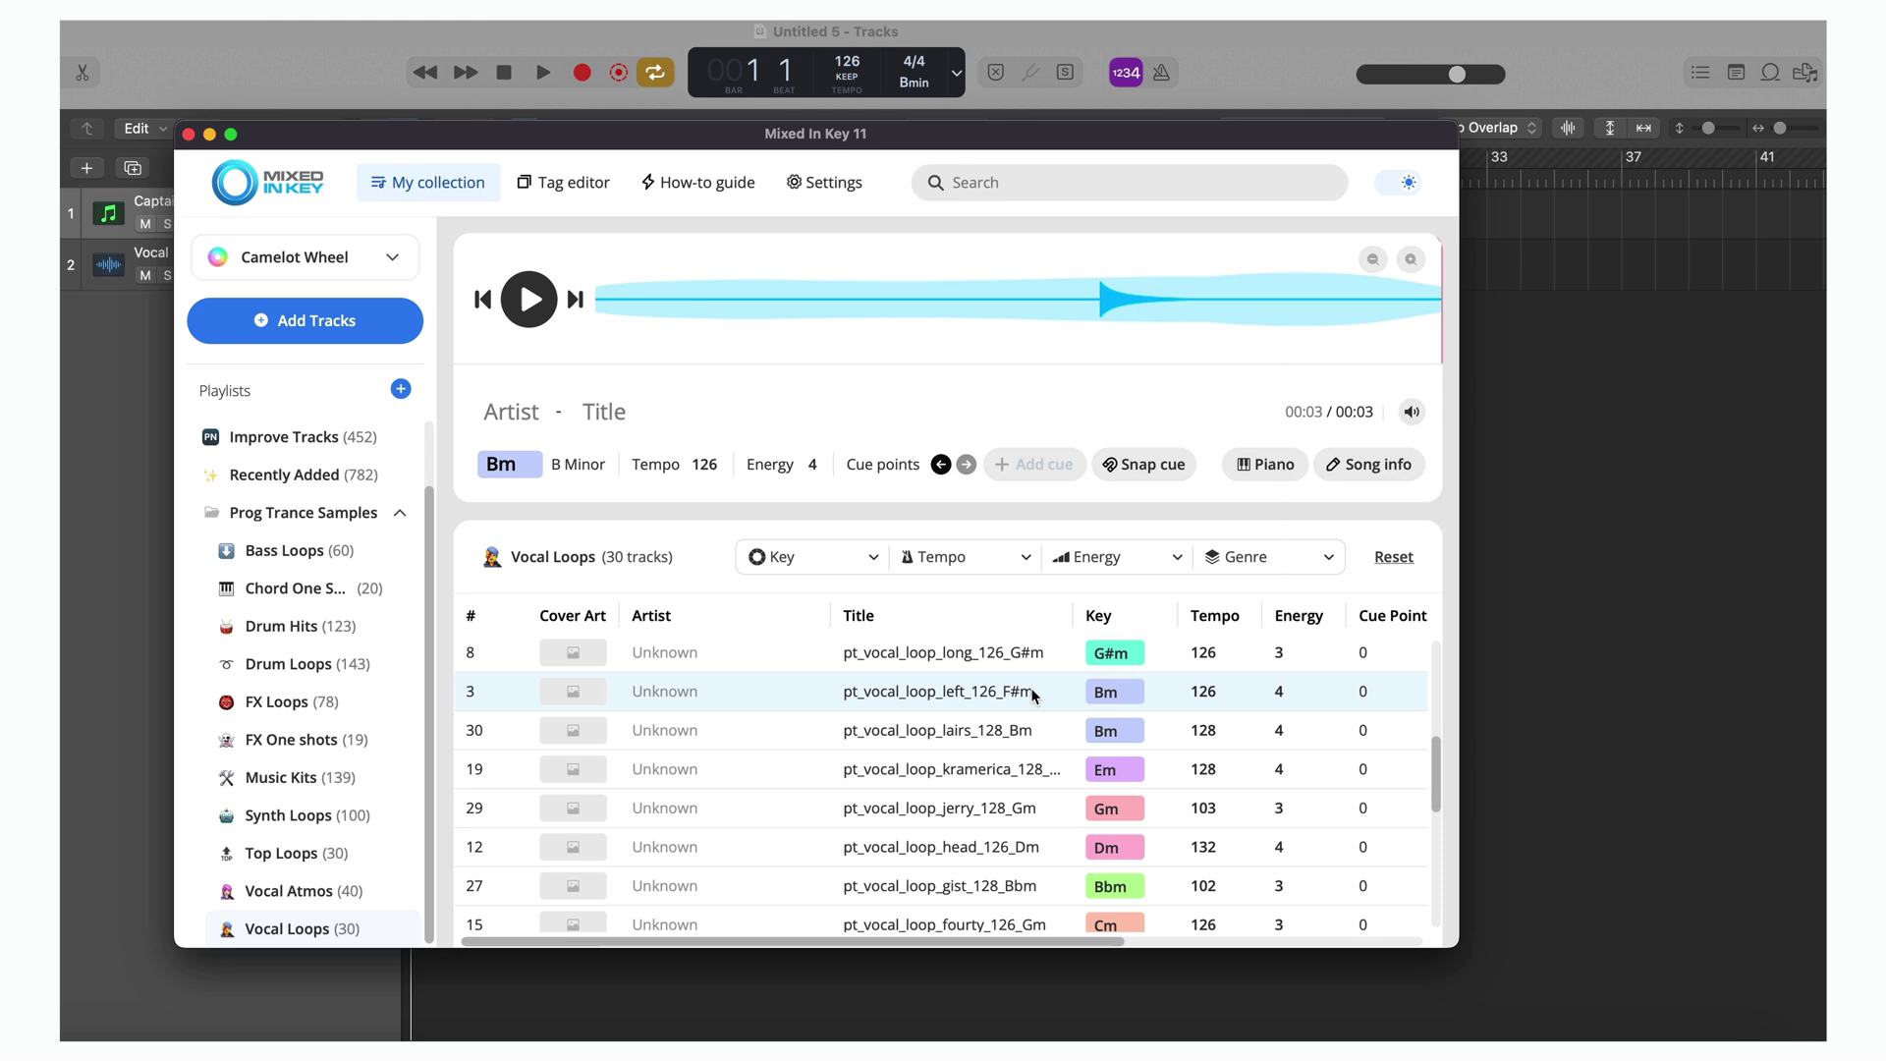
Audition the left vocal loop on the piano as F#m, then as B Minor
{"action": "left_click", "coordinate": [1250, 469]}
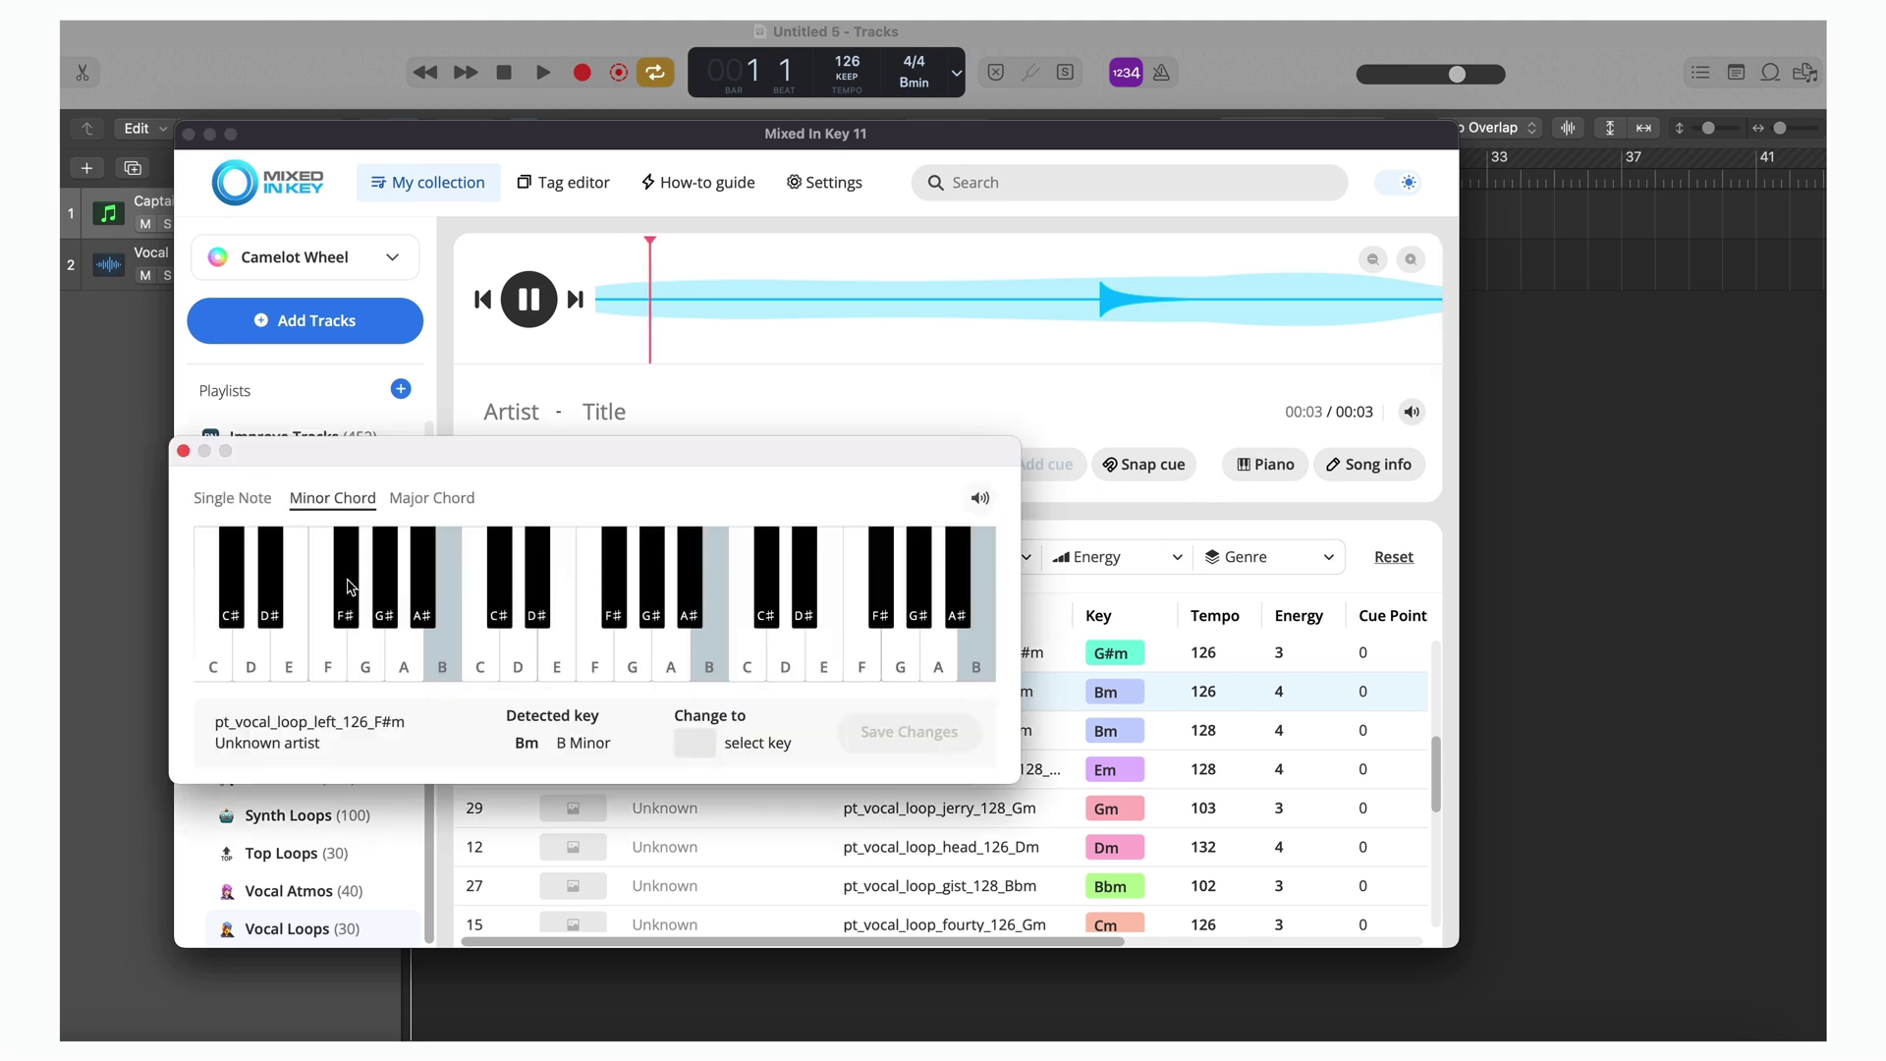
{"action": "left_click", "coordinate": [348, 586]}
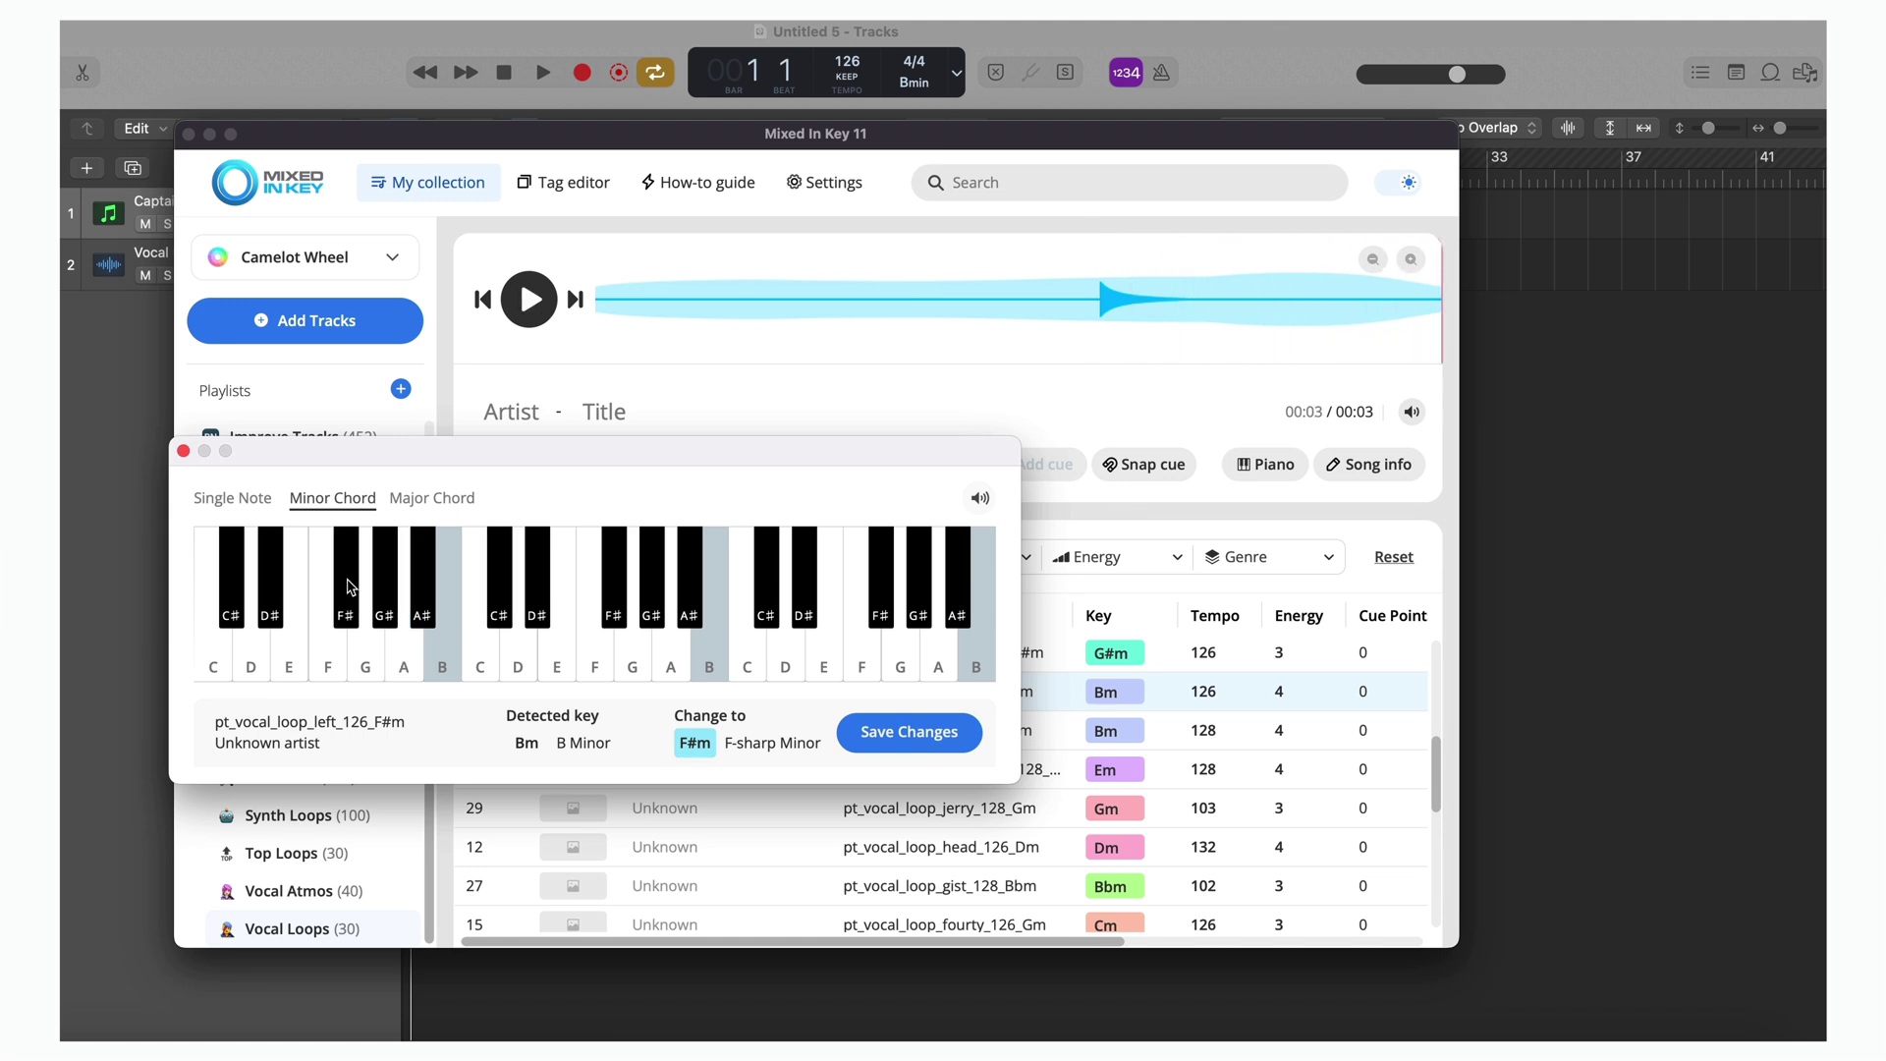
{"action": "left_click", "coordinate": [436, 643]}
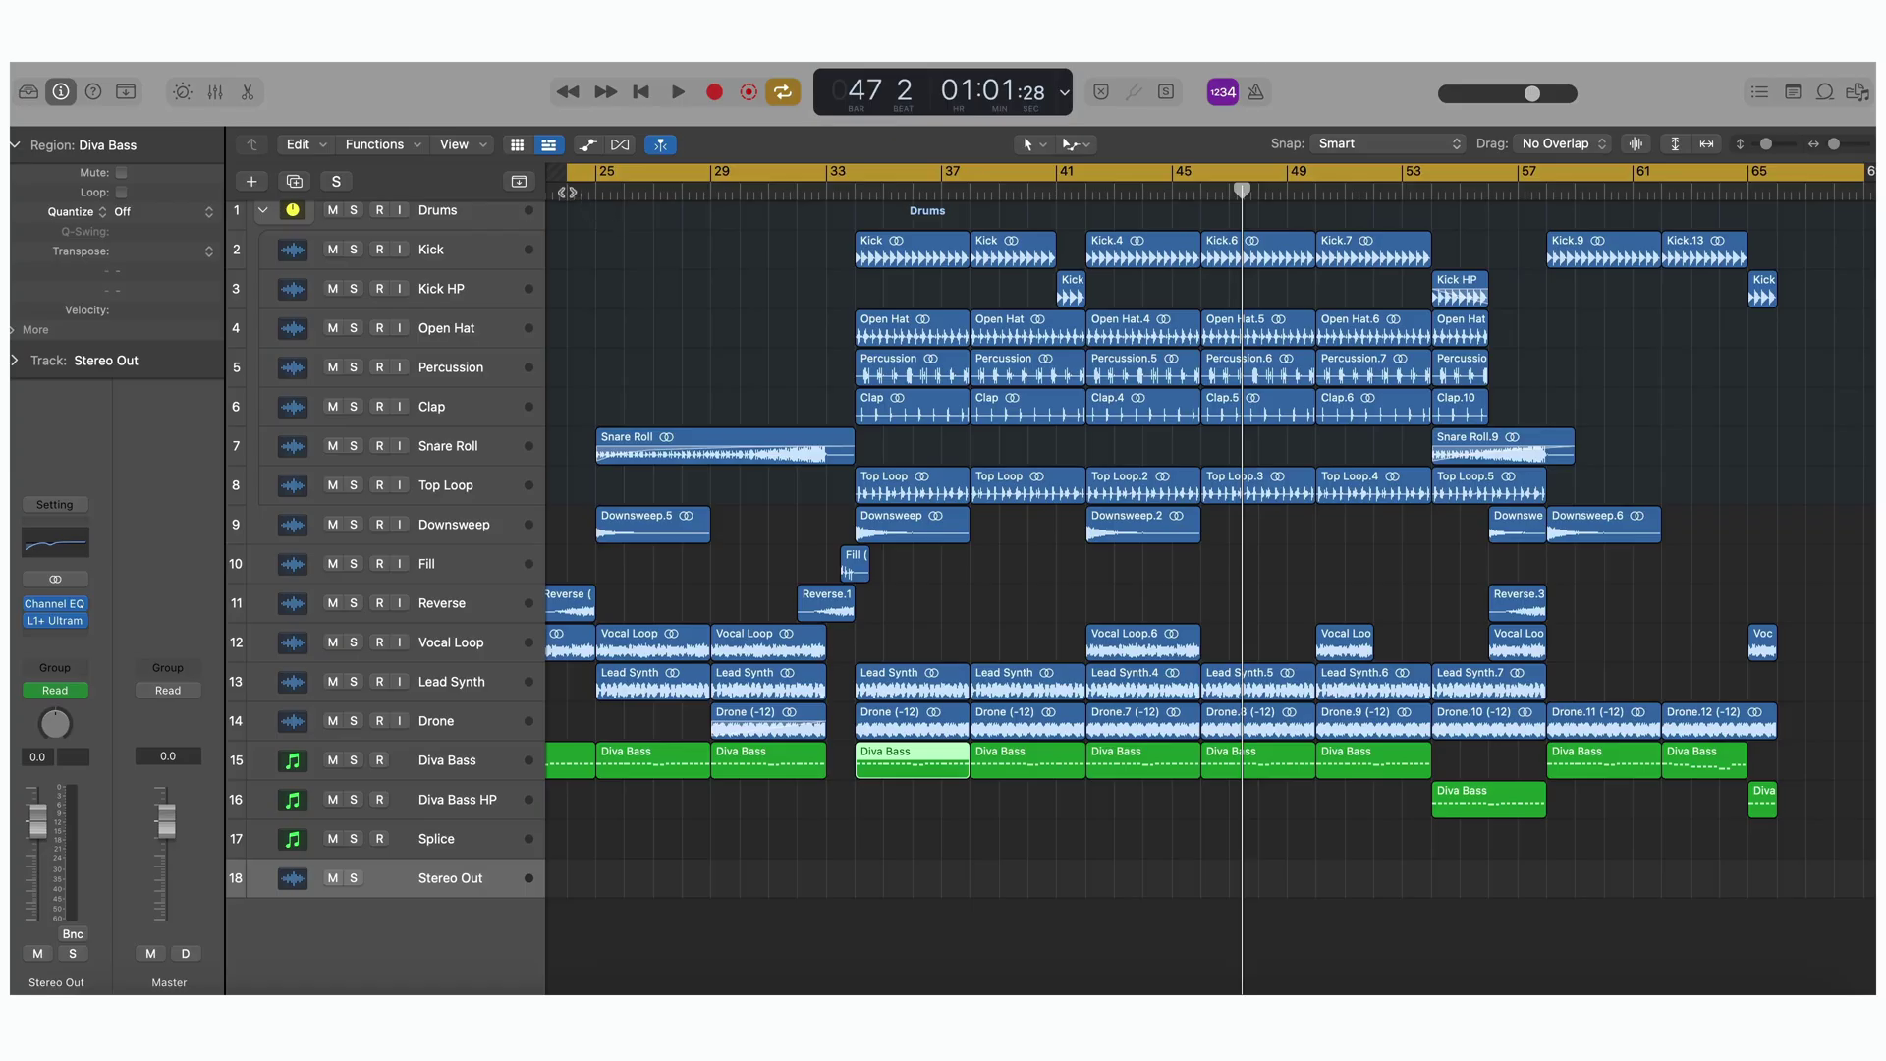
Play the finished song arrangement from bar 24
{"action": "key", "text": "Return"}
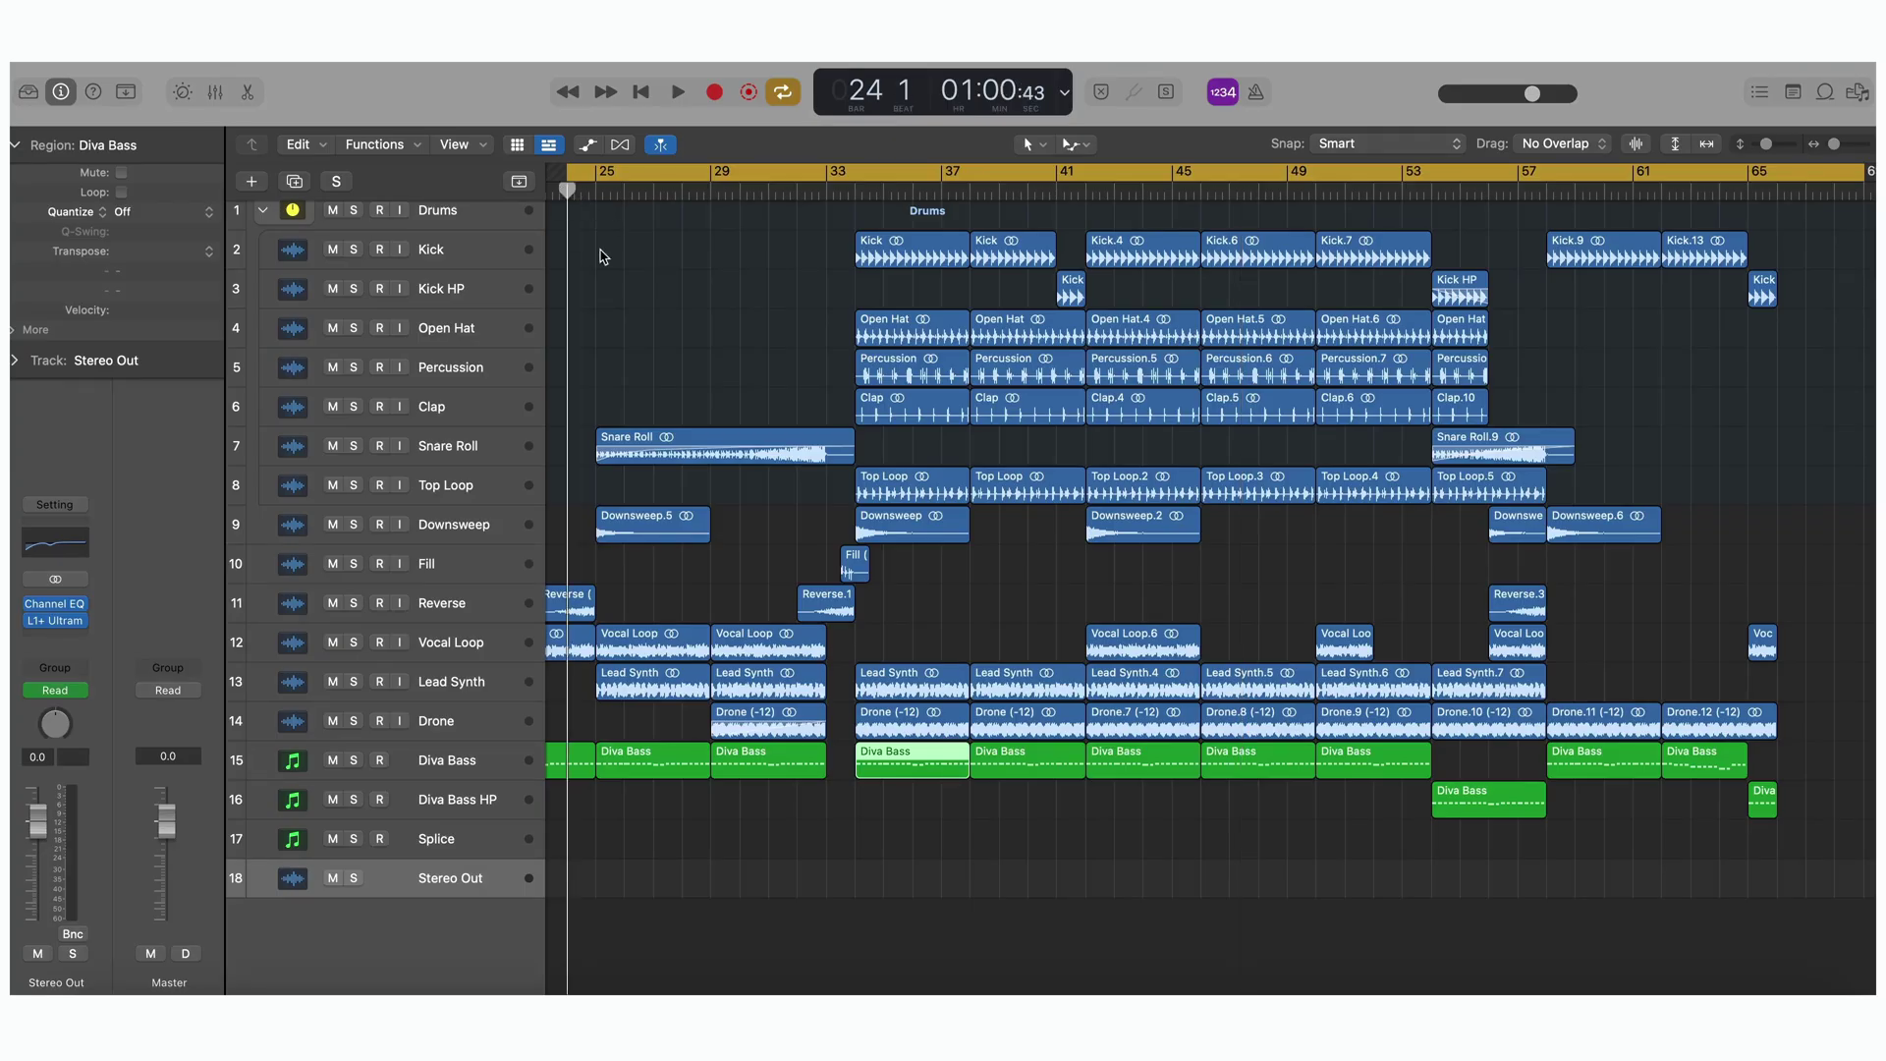
{"action": "key", "text": "space"}
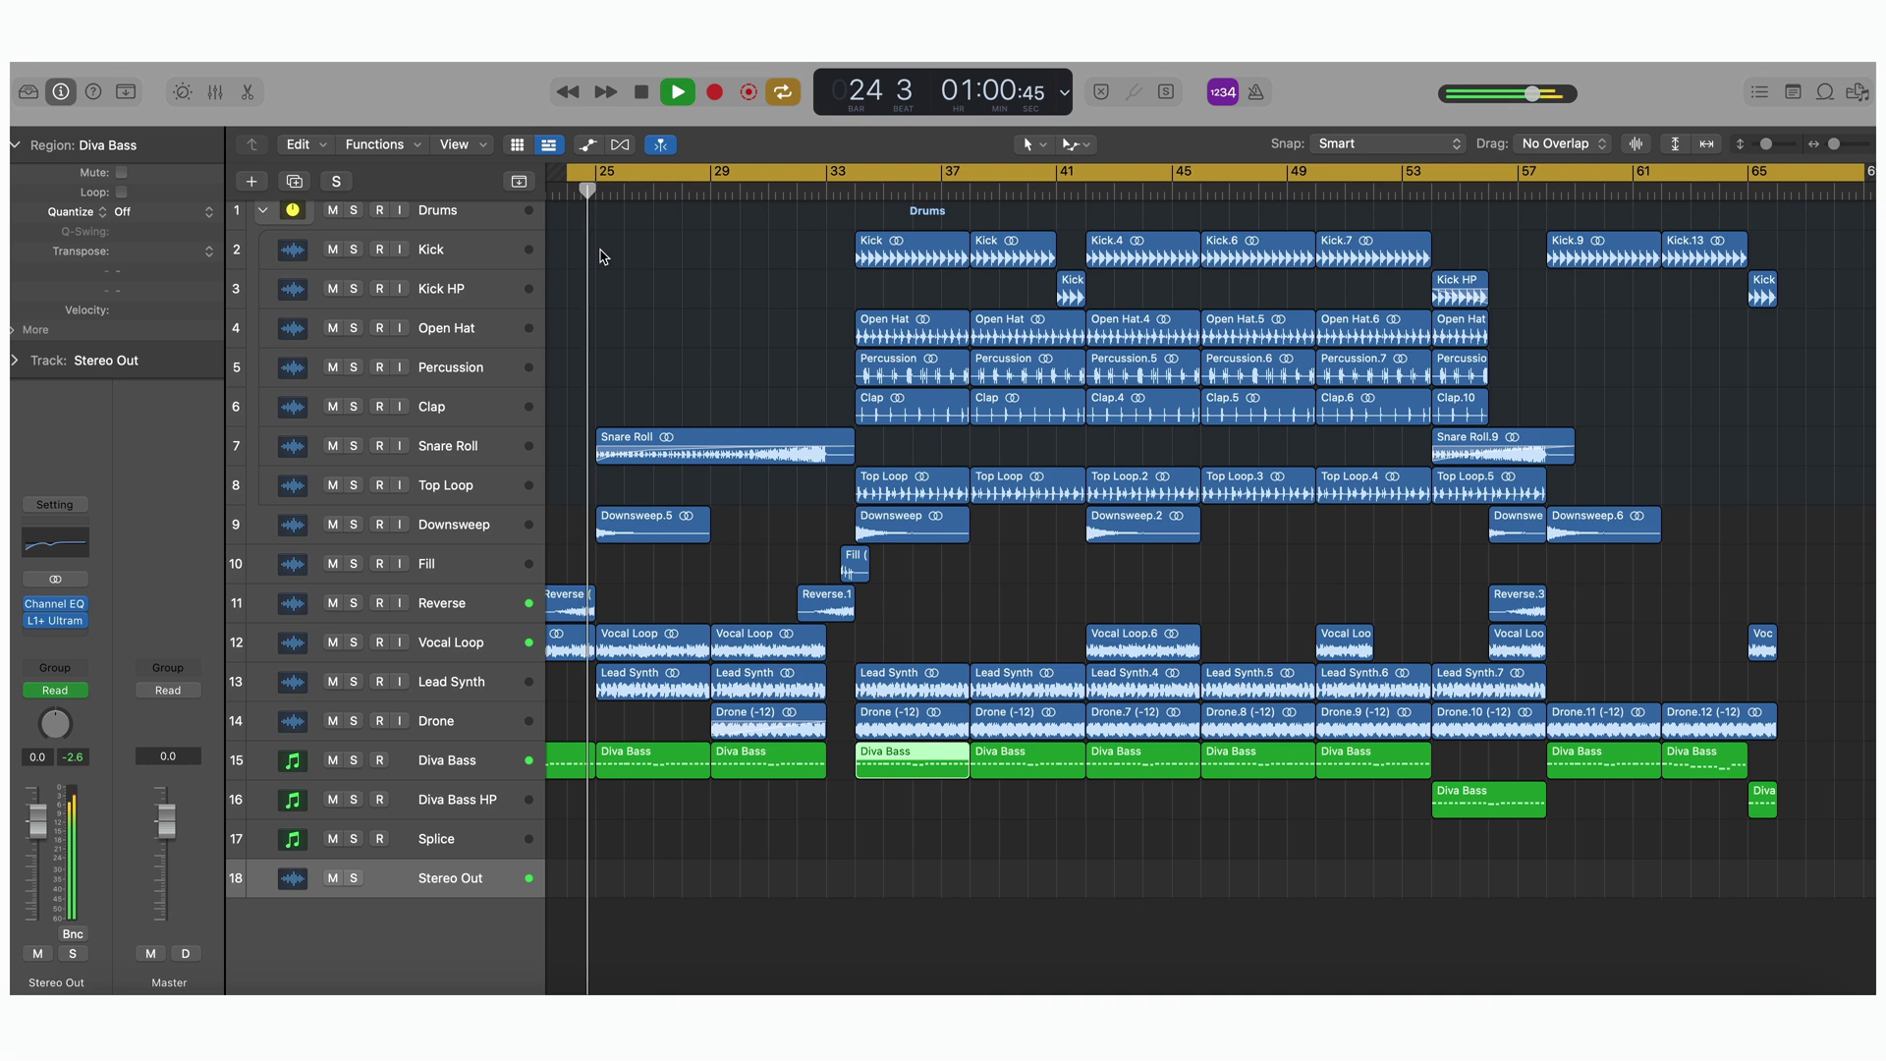